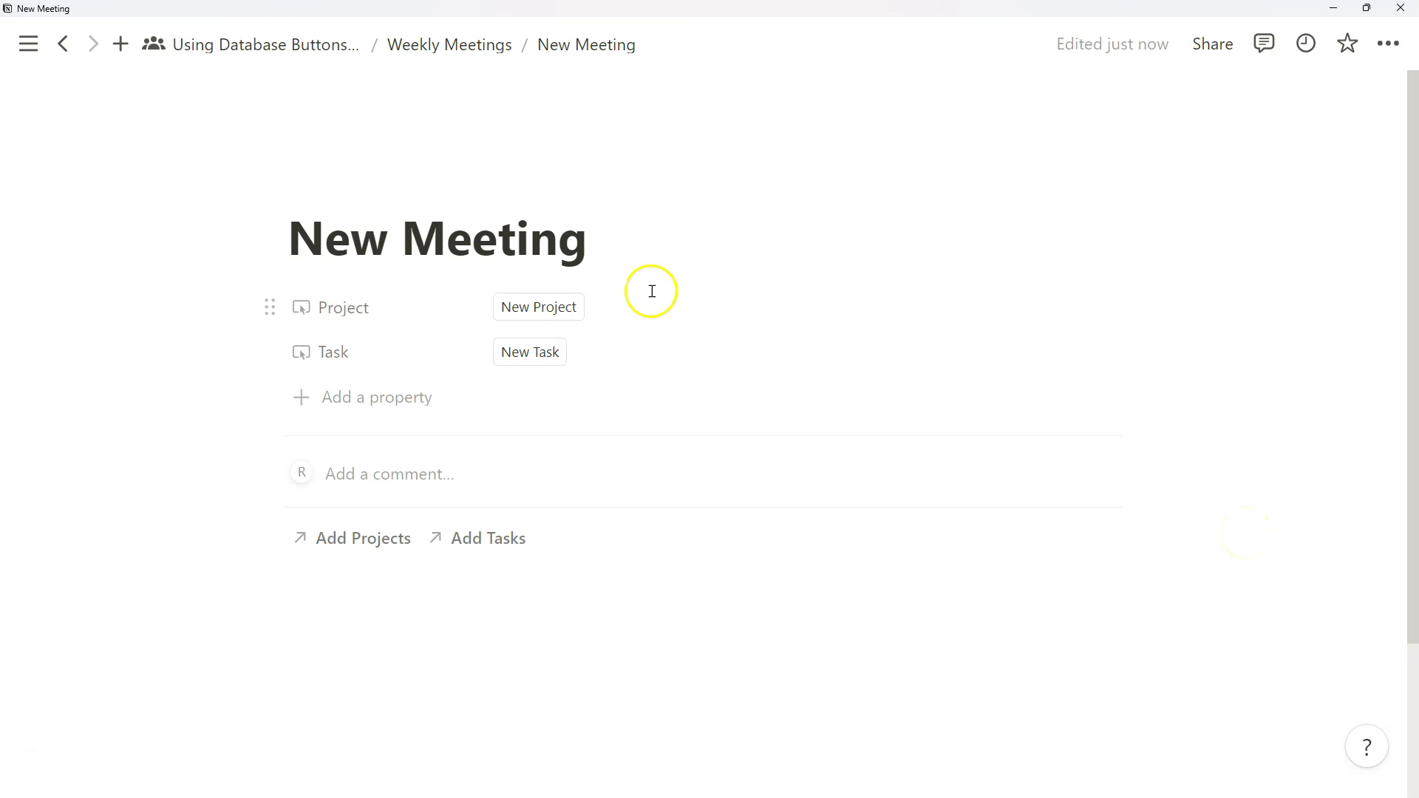
Add a New Project and a New Task to the New Meeting page, each in its own section.
left_click(553, 306)
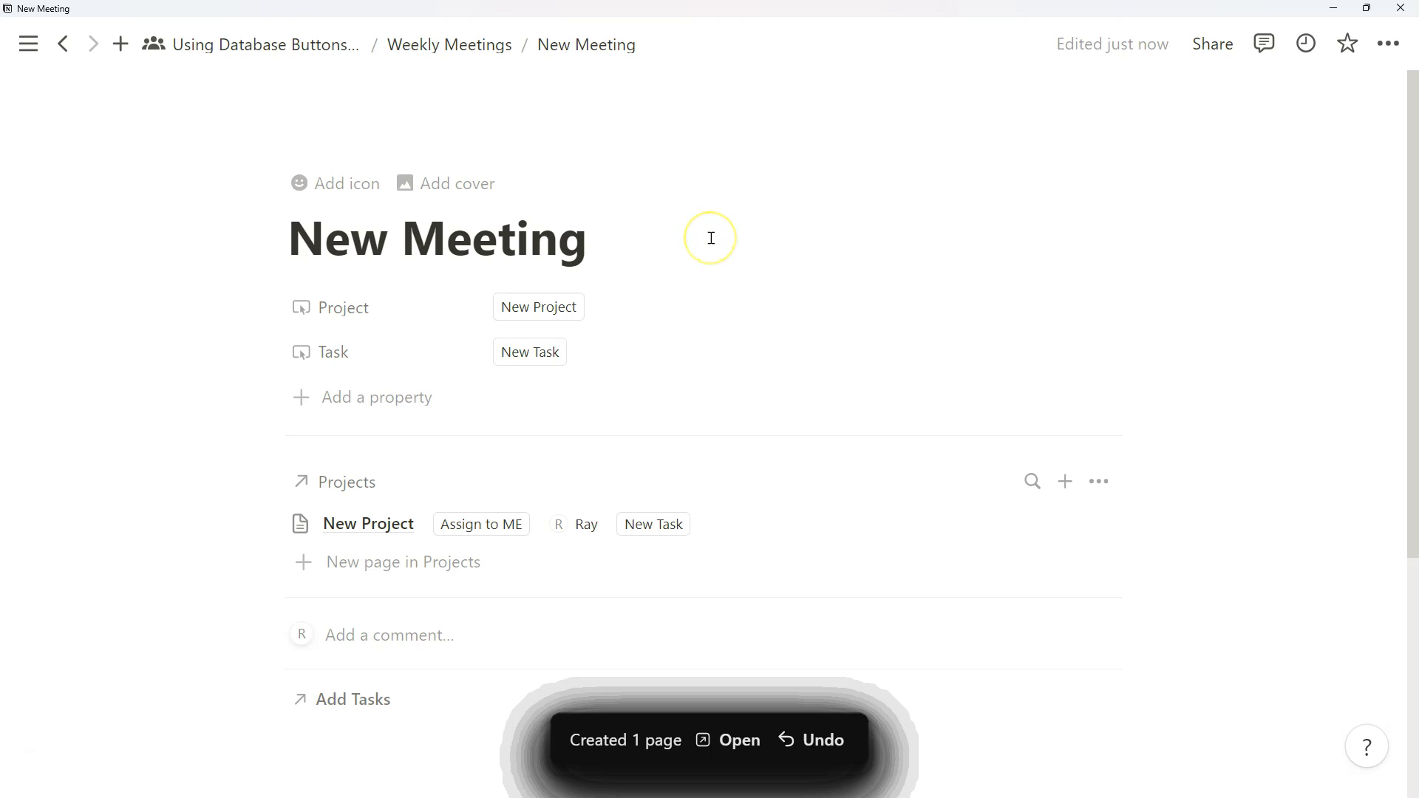
scroll(711, 238, "down", 1)
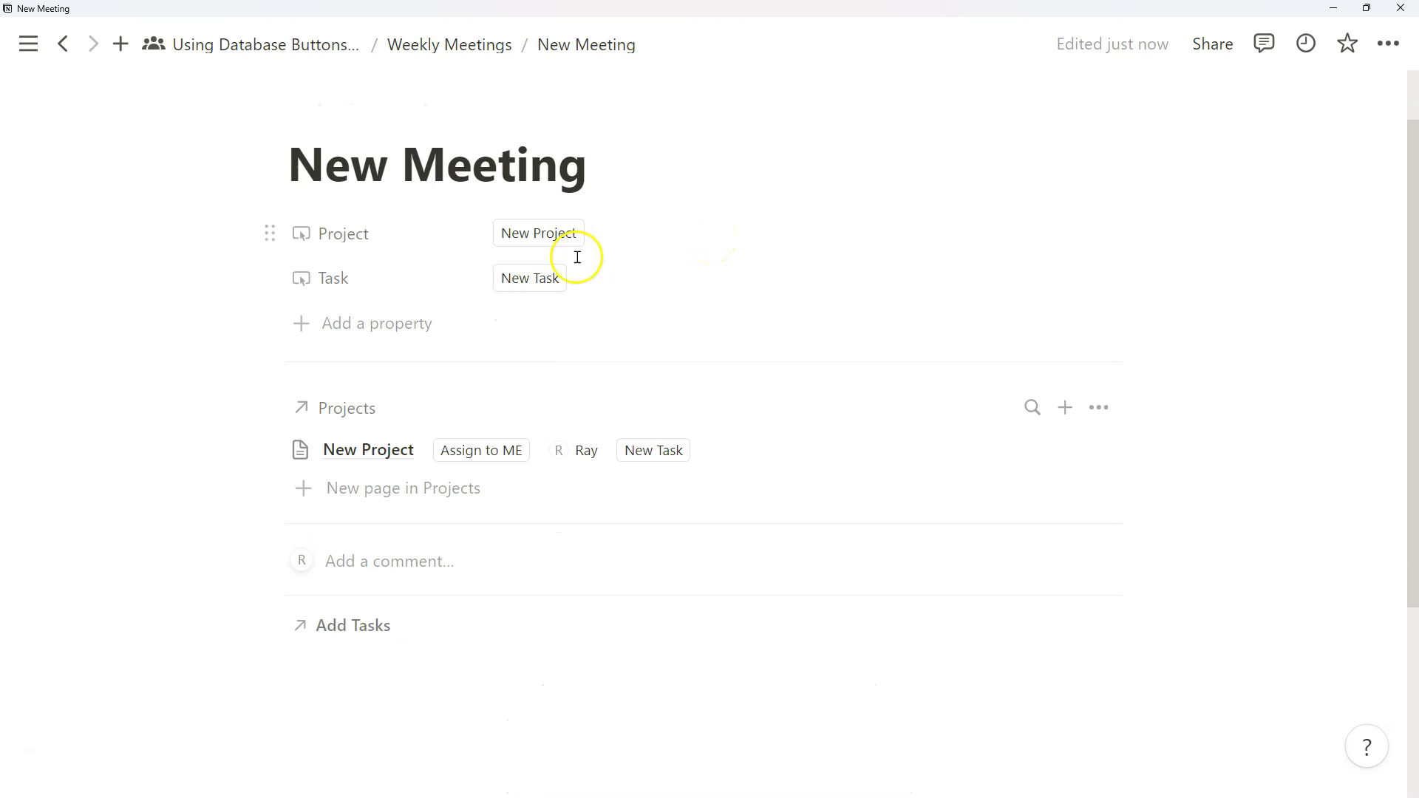
left_click(548, 279)
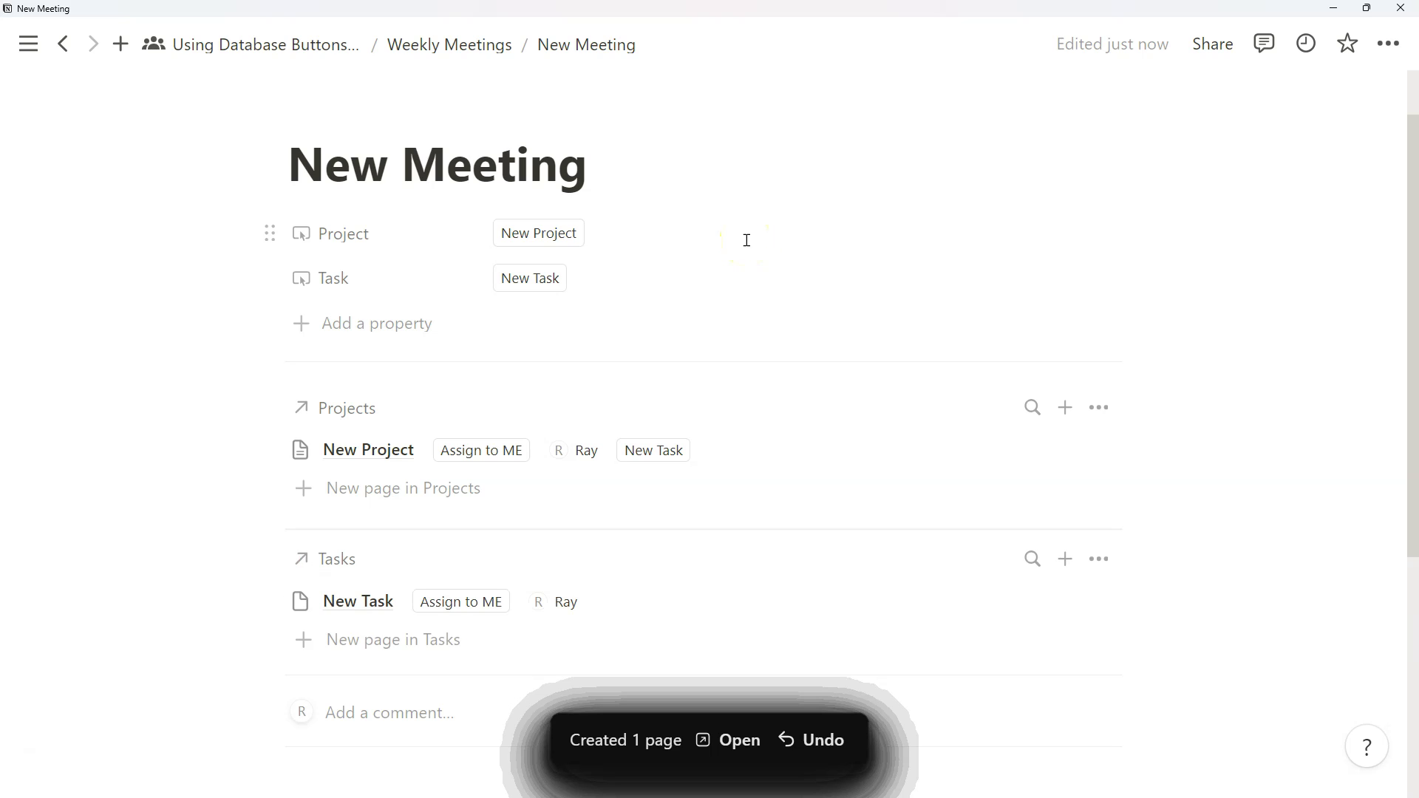
left_click(623, 254)
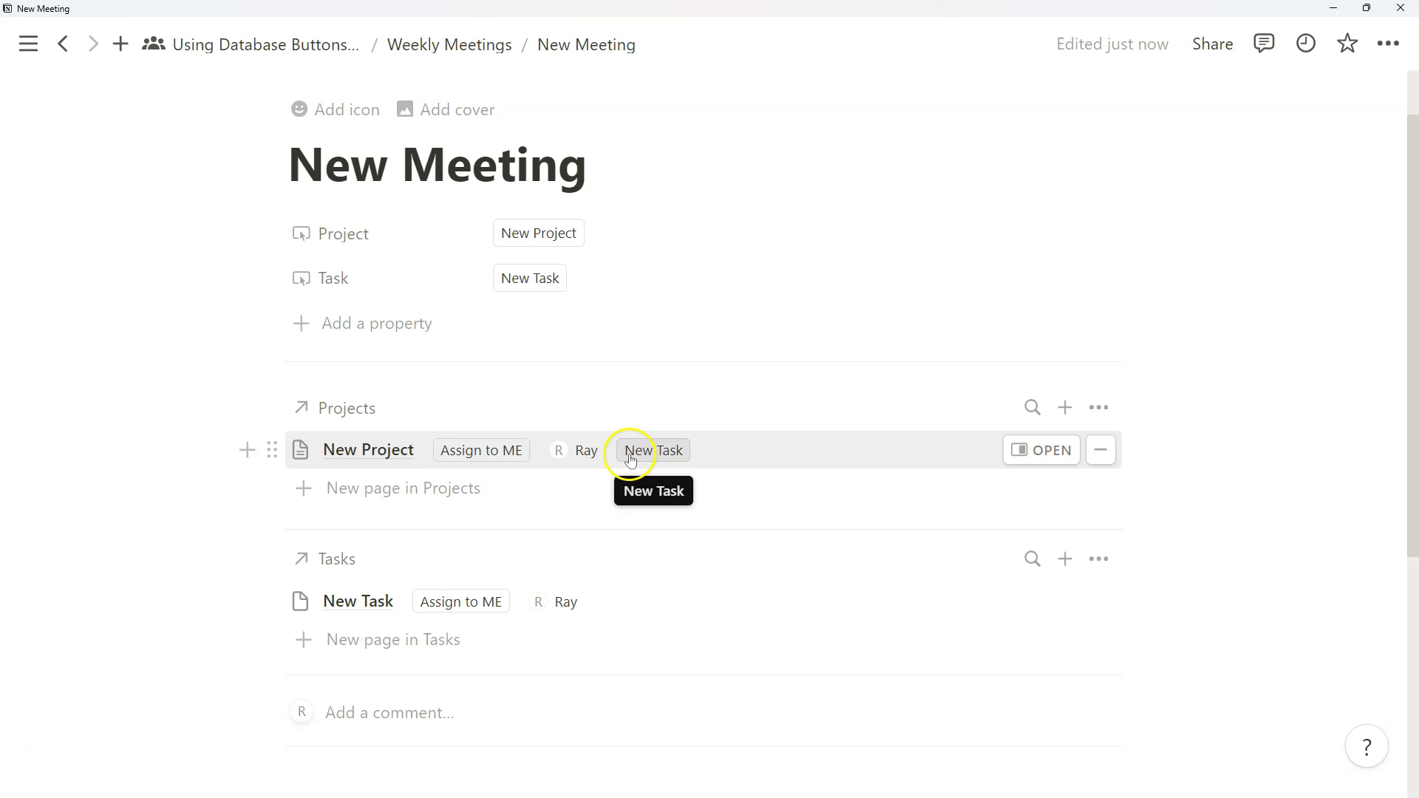
Create a New Task linked to the New Project from its row in the Projects section.
left_click(768, 291)
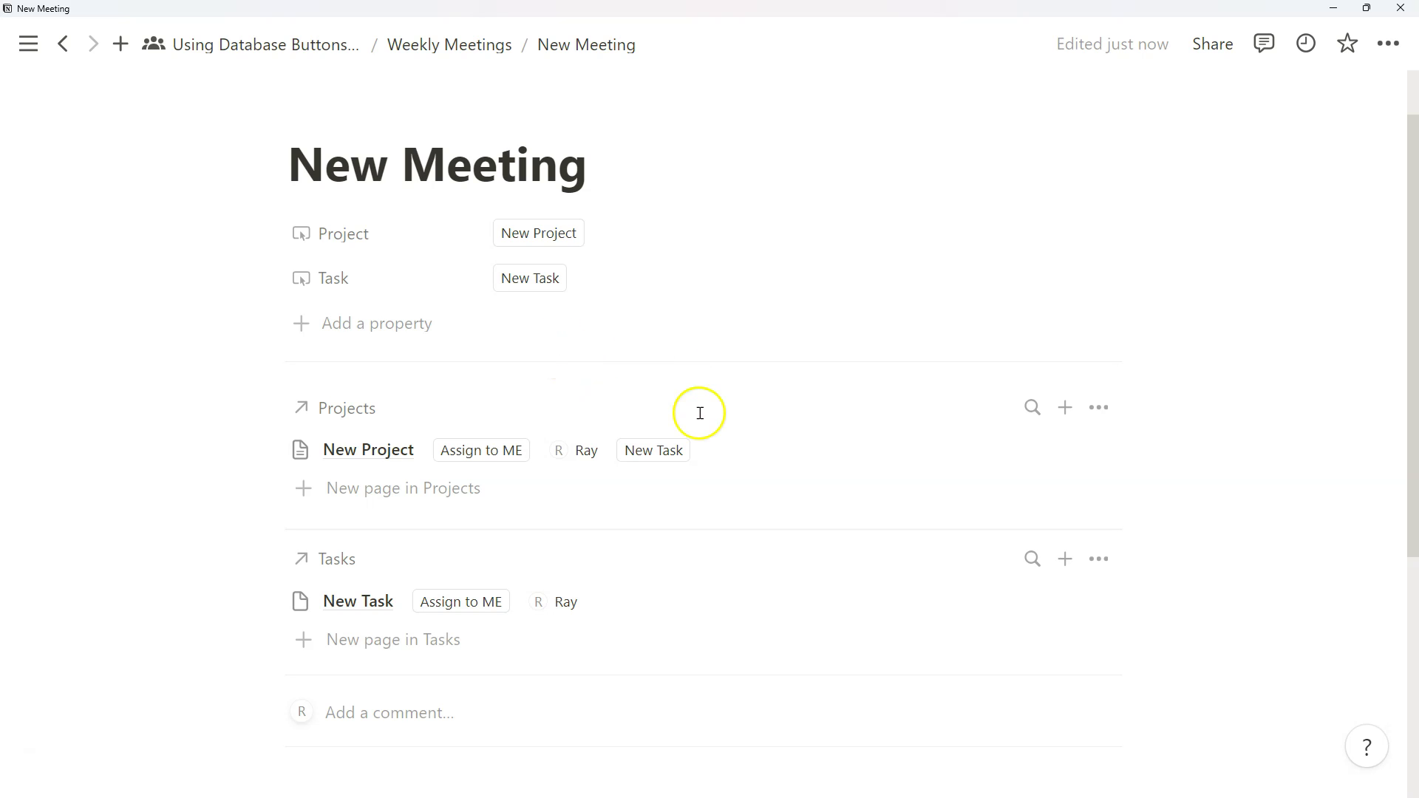
left_click(652, 450)
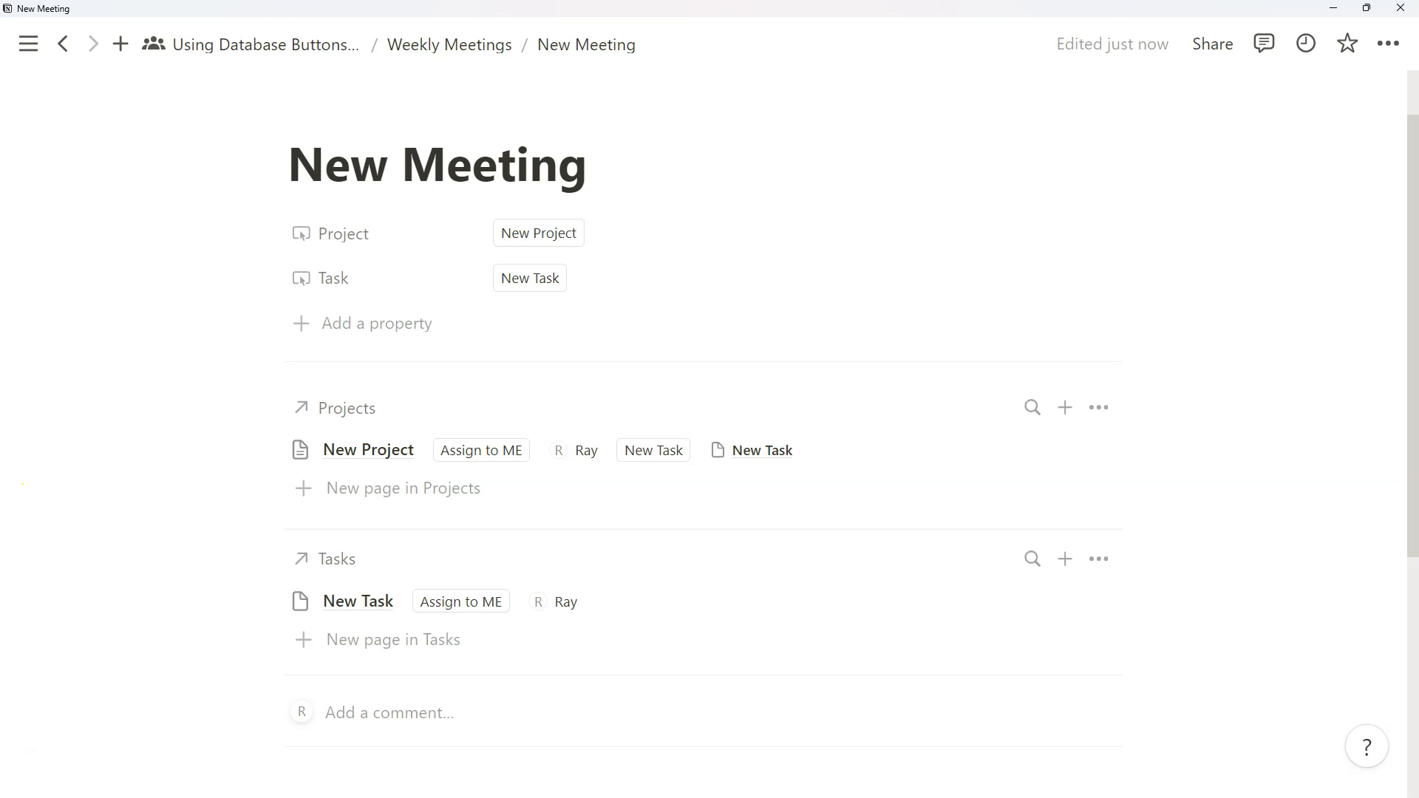
key("ctrl+[")
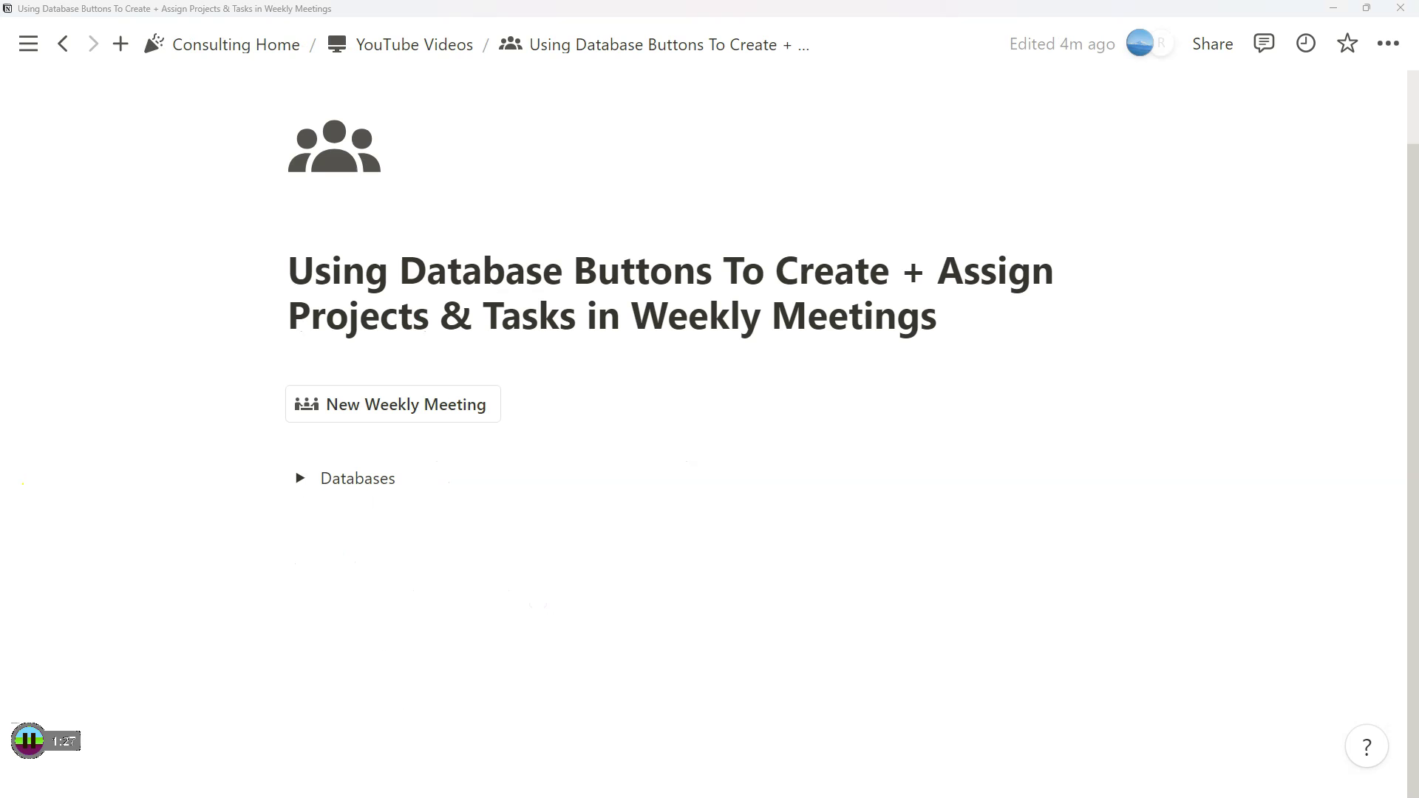
left_click(303, 478)
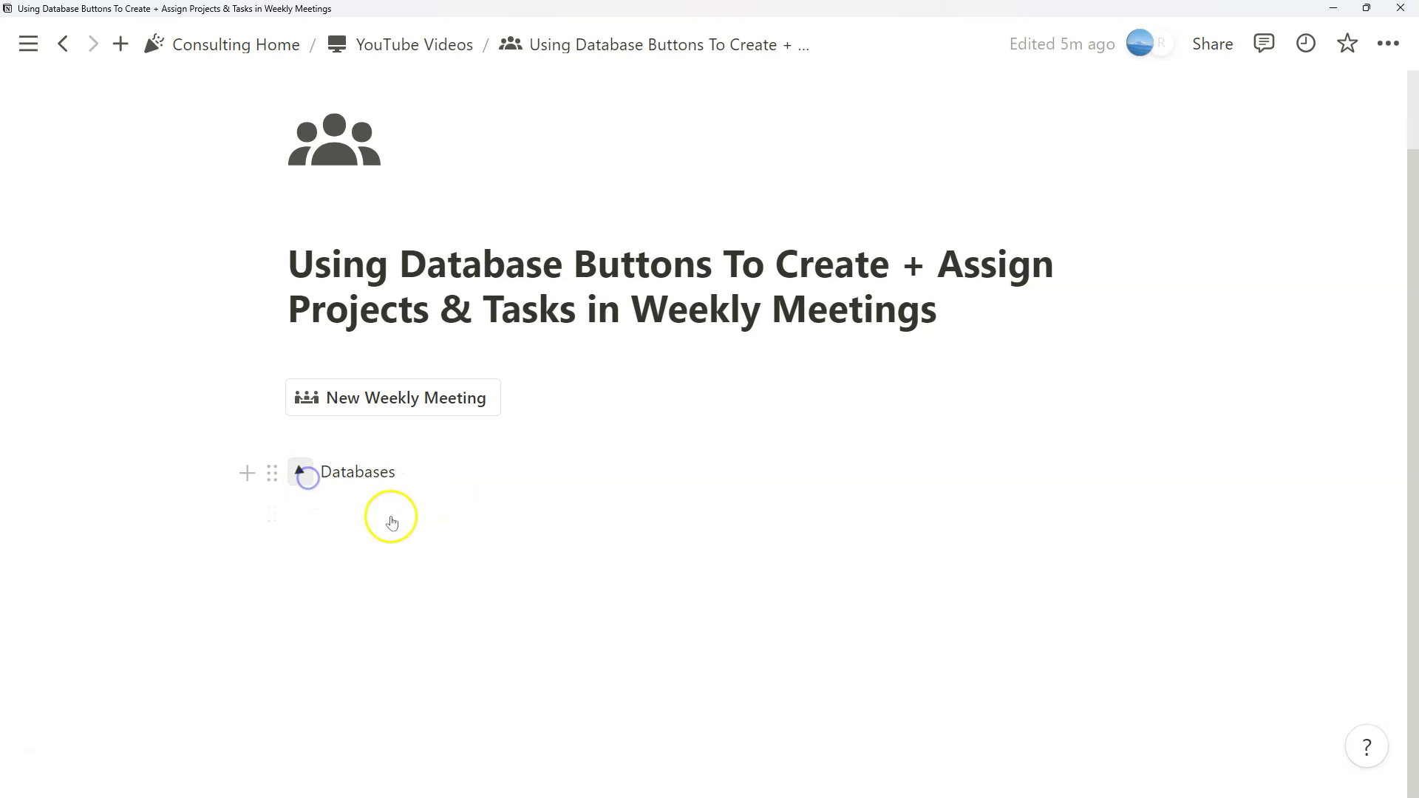
left_click(521, 586)
left_click(770, 43)
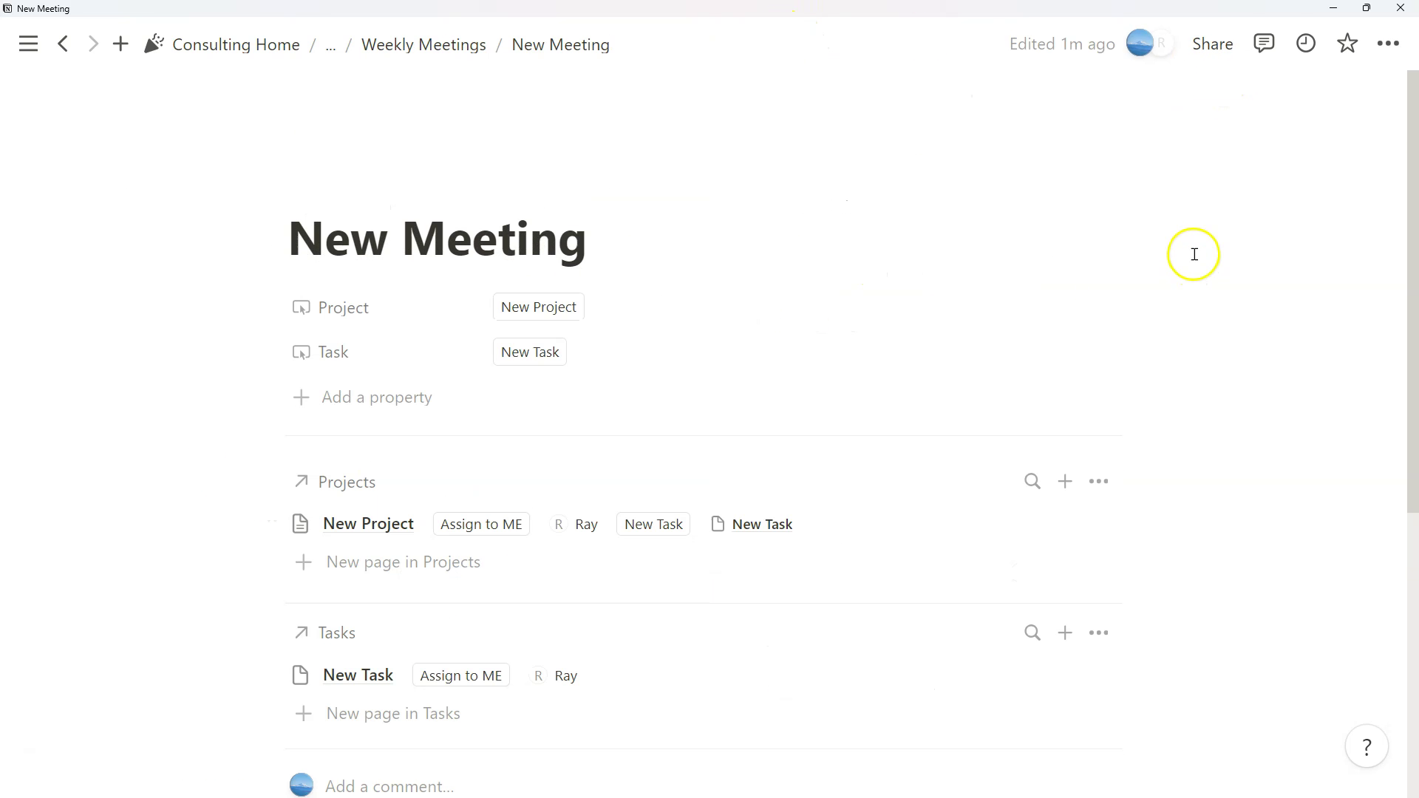
scroll(801, 205, "down", 1)
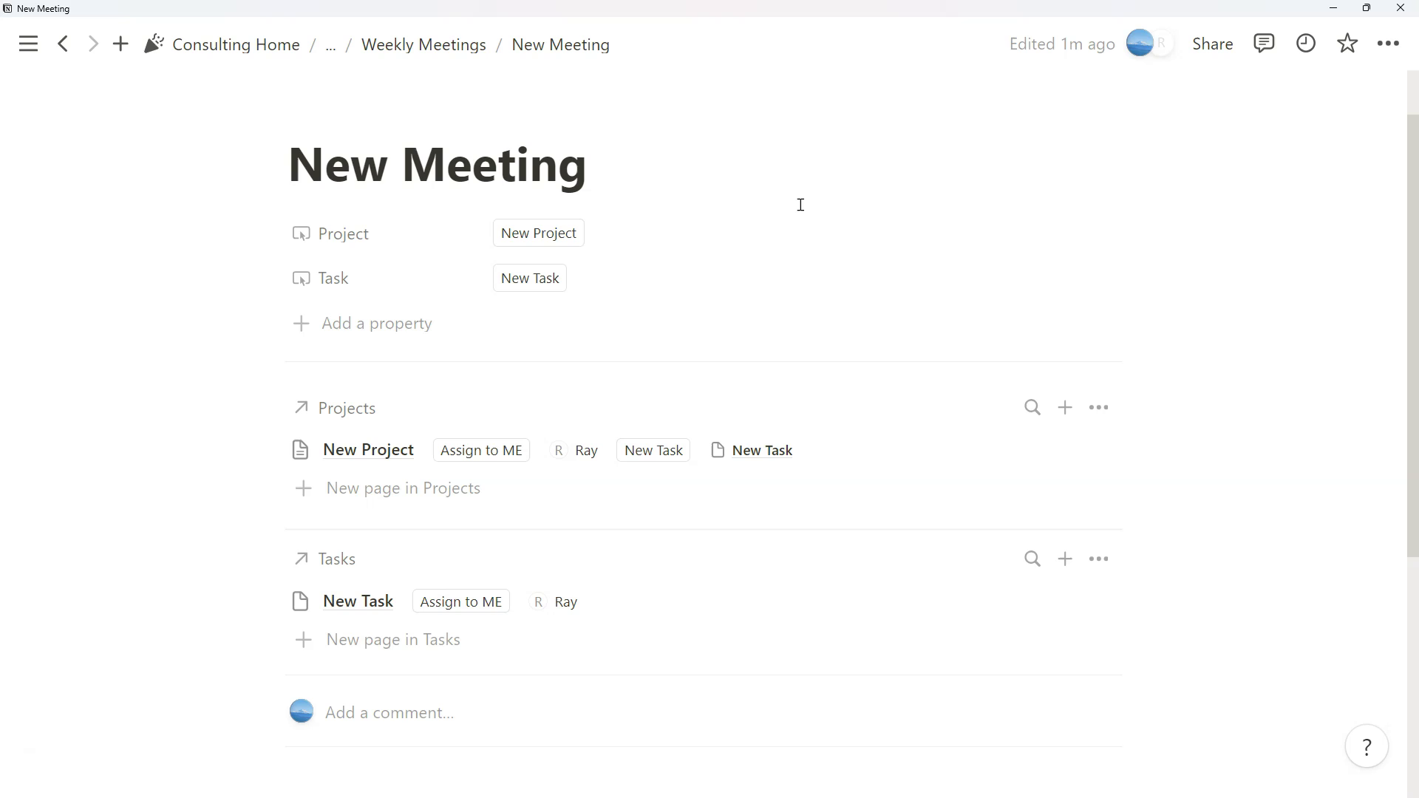
scroll(1408, 193, "down", 1)
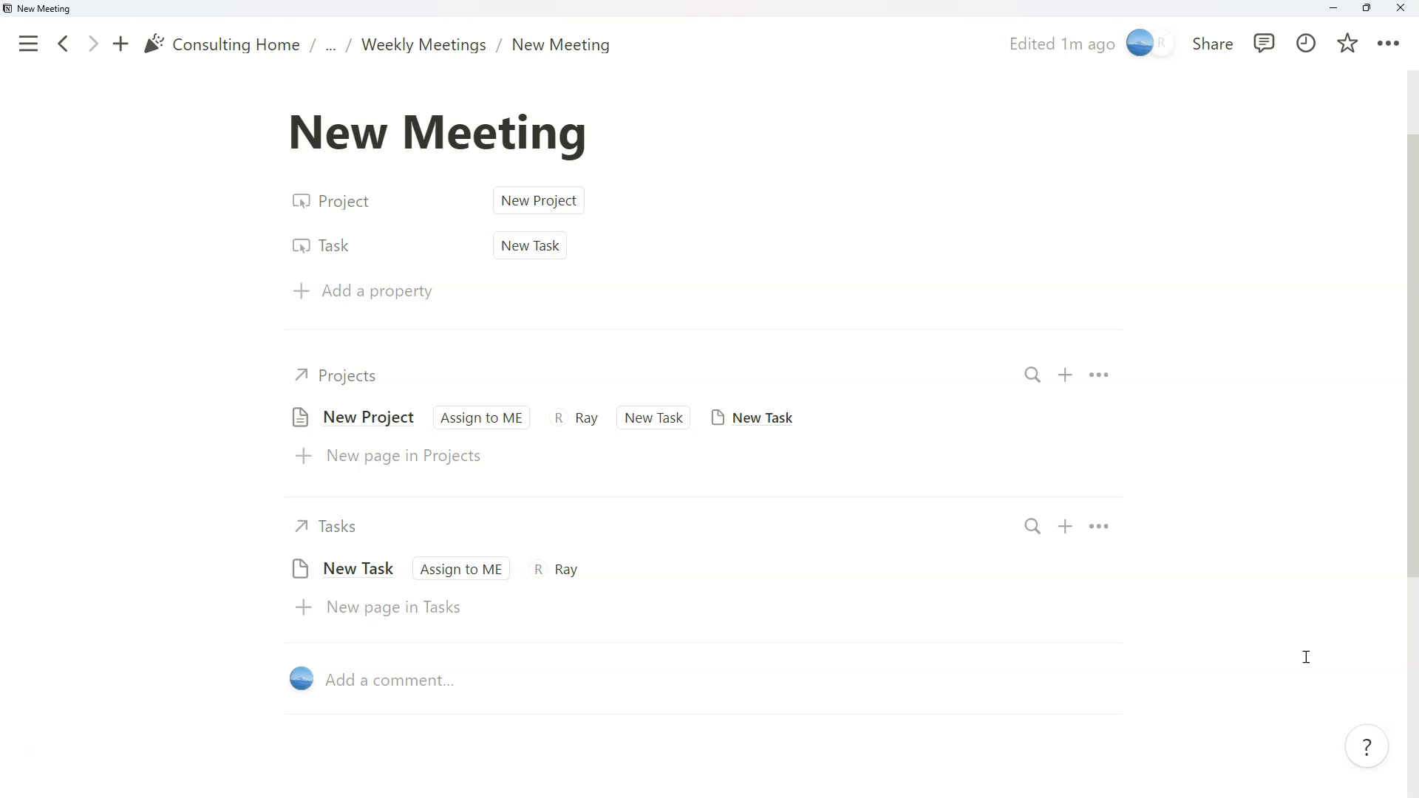
Use Assign to ME on the New Project row and then on the New Task row.
left_click(1271, 605)
left_click(460, 432)
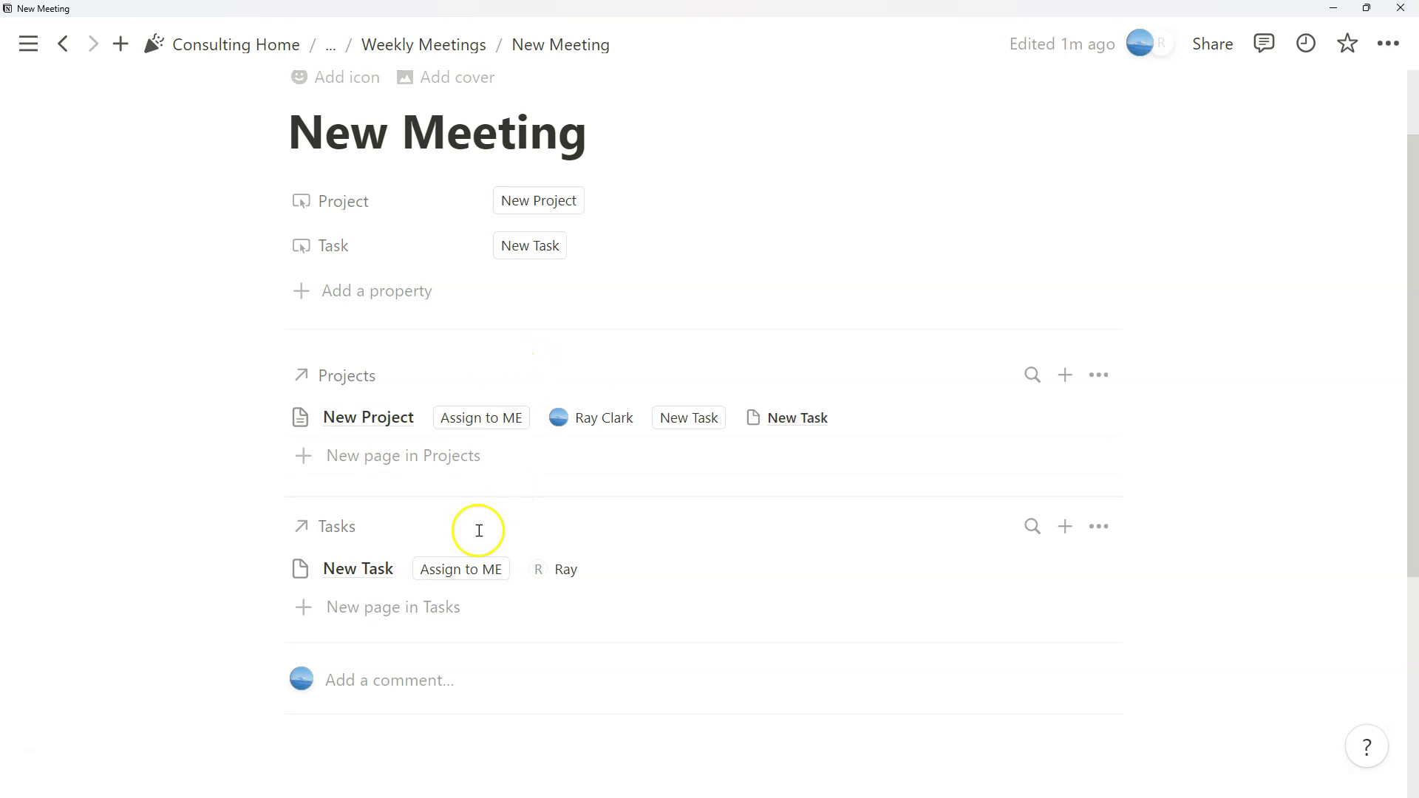
left_click(472, 567)
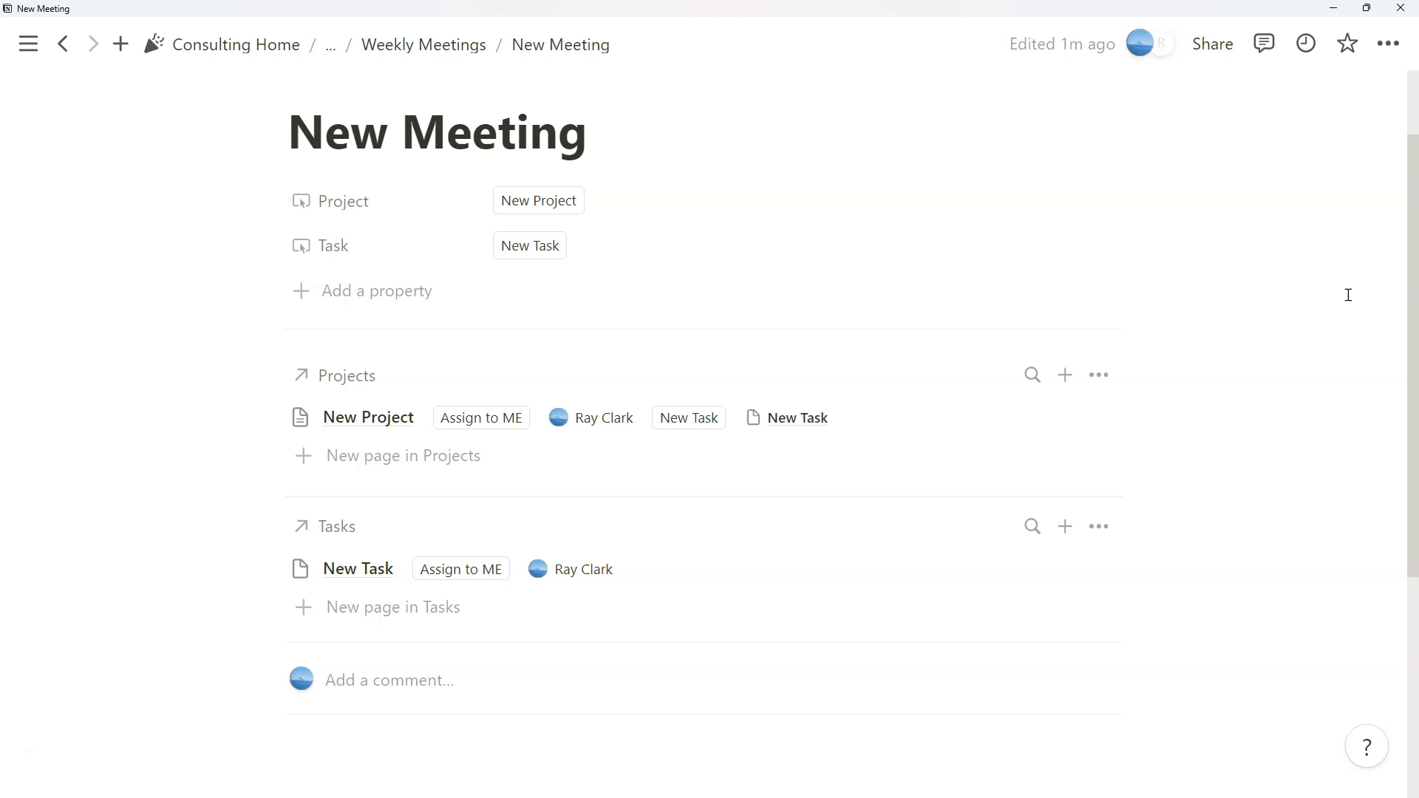
Add a second New Project and a second New Task to the meeting, plus a task under the second project.
left_click(554, 211)
left_click(535, 246)
scroll(584, 517, "down", 1)
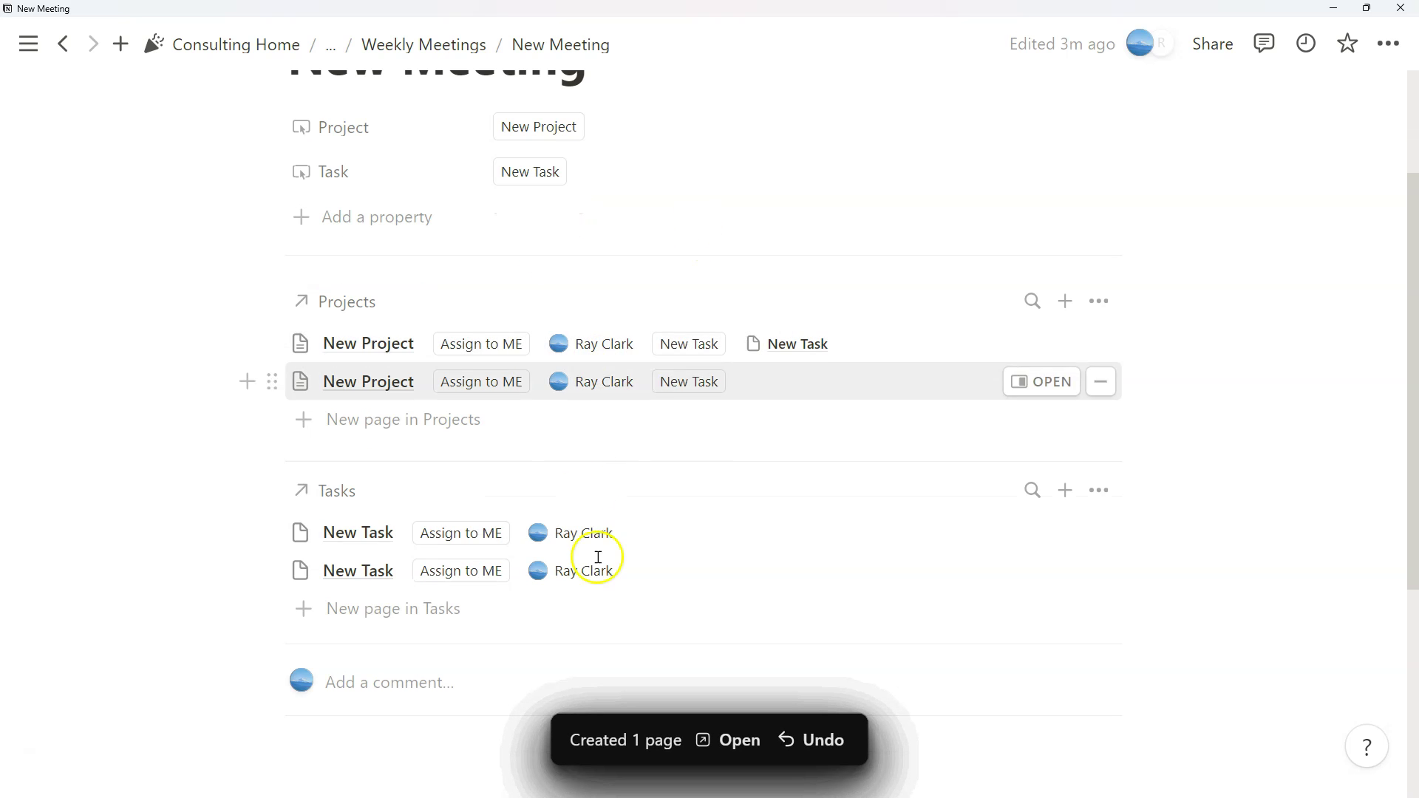
left_click(691, 384)
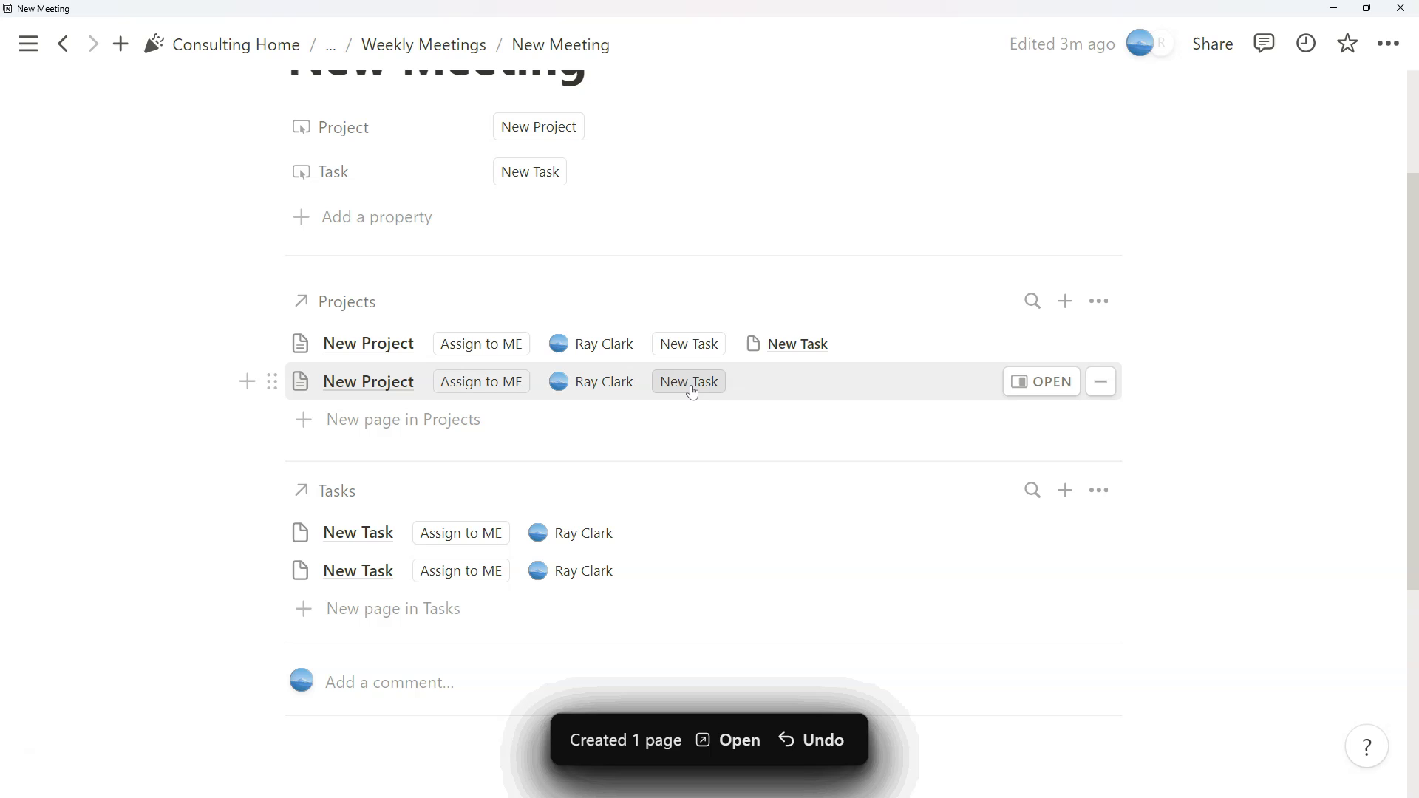
Preview the second project alongside the meeting to check its linked New Task, then close it.
left_click(775, 378)
left_click(871, 330)
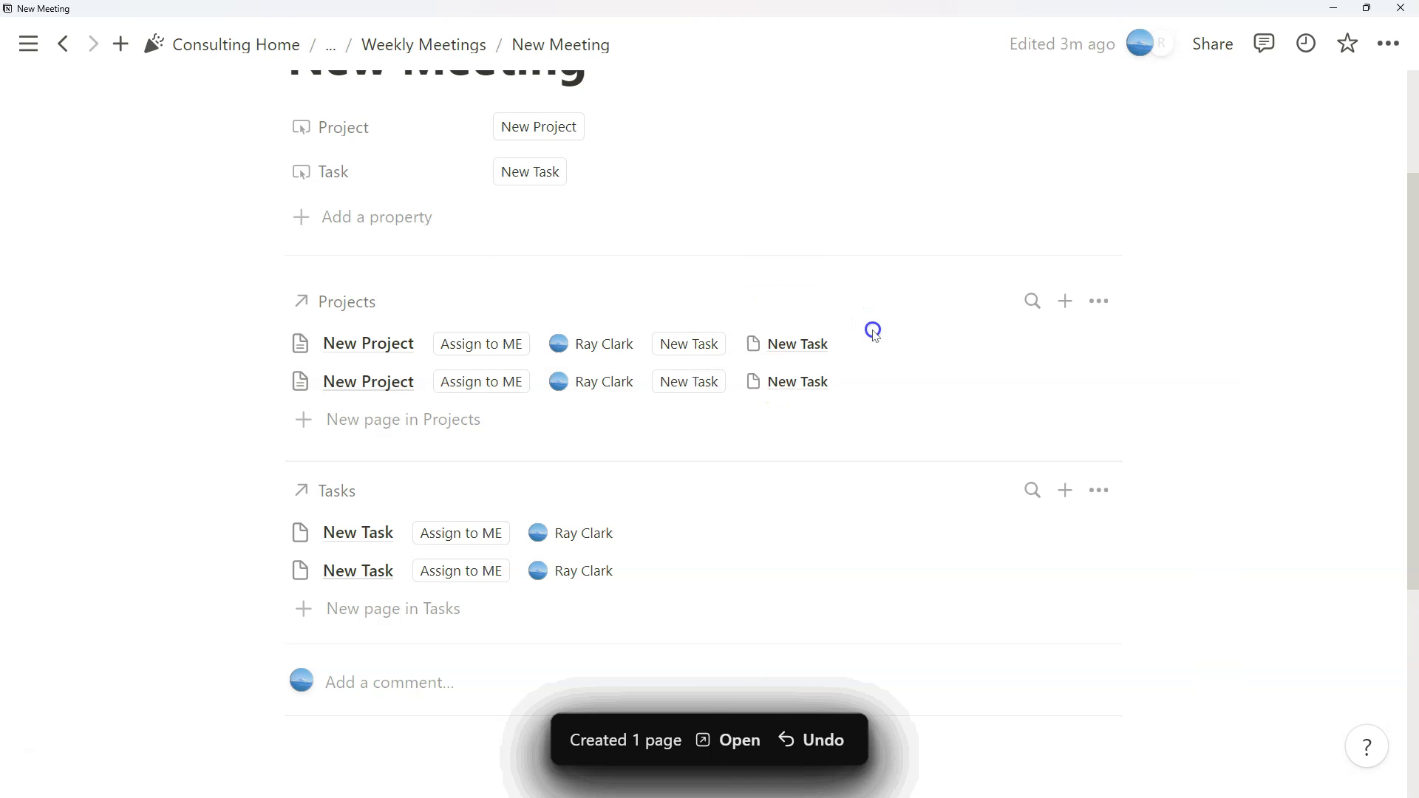
left_click(1051, 381)
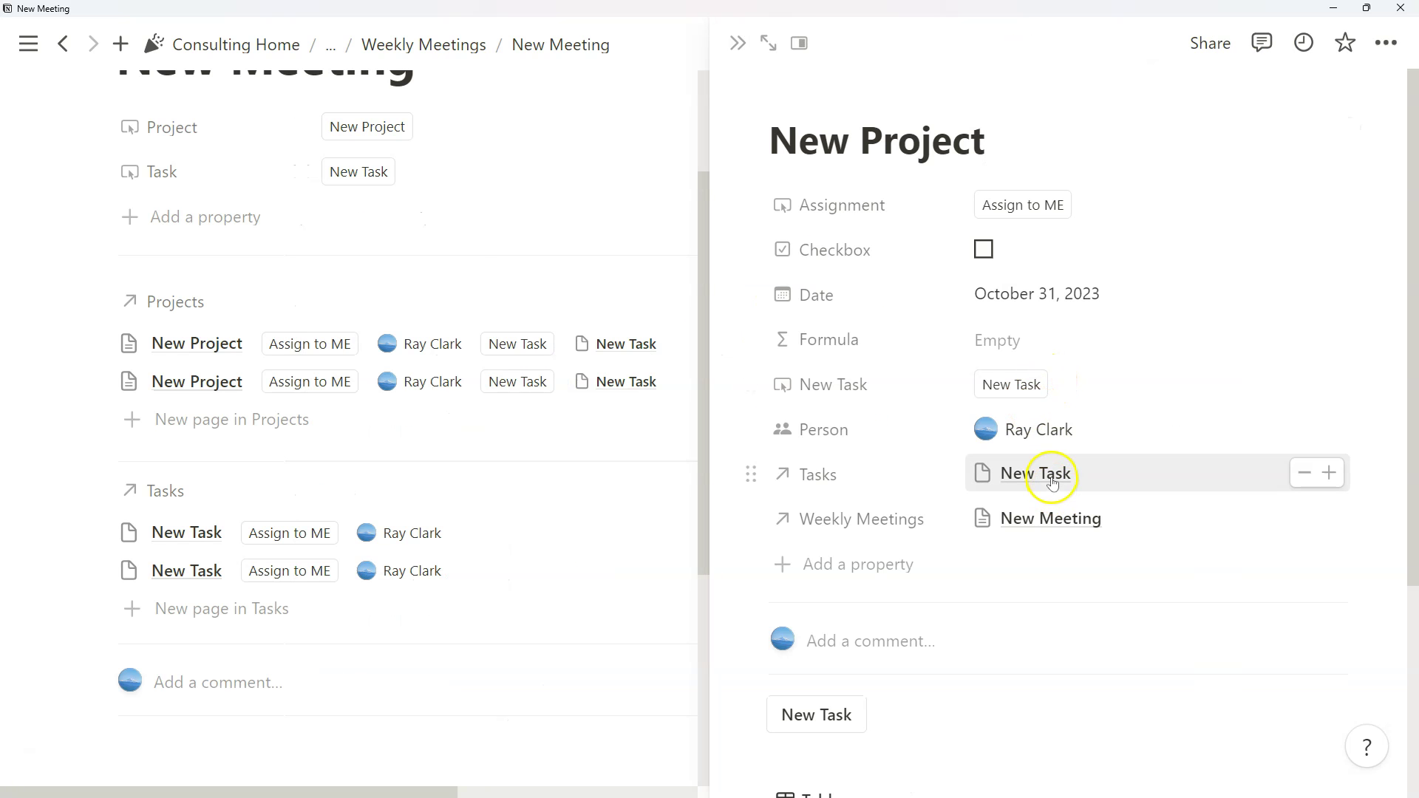
key("Escape")
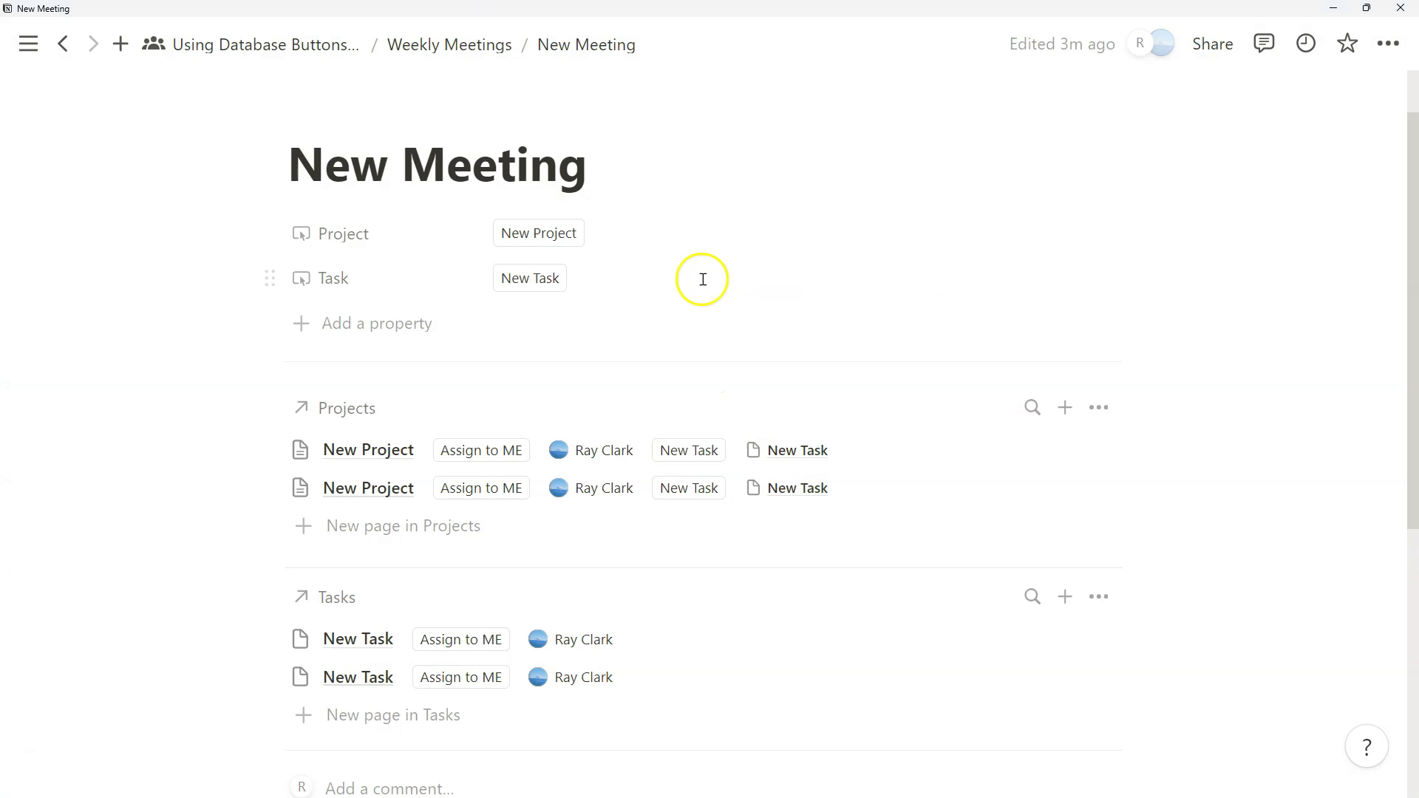
Assign the second New Project row to ME.
scroll(703, 279, "up", 1)
left_click(513, 491)
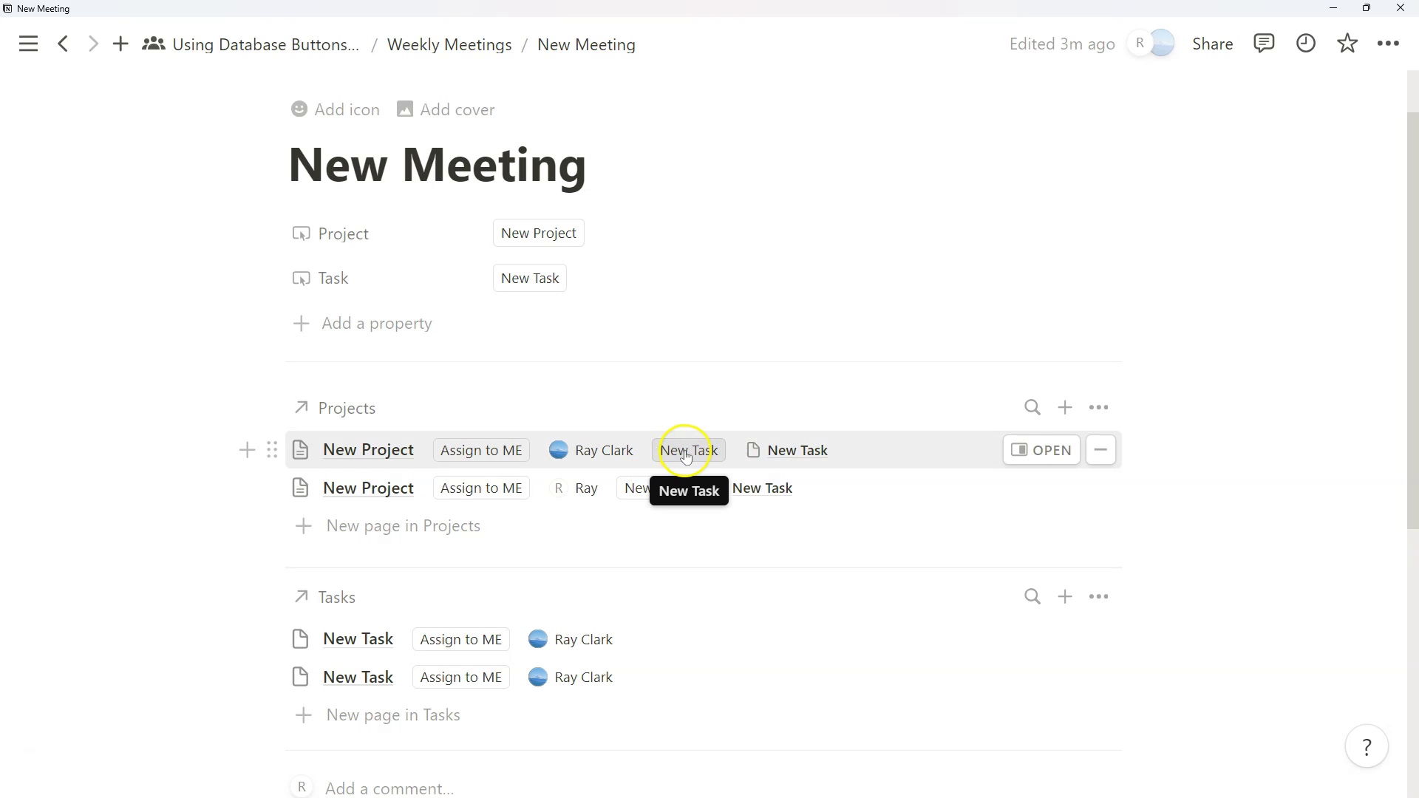
Review the project's New Task property and its Add page to Tasks action in side peek, then close it.
left_click(1009, 450)
left_click(587, 384)
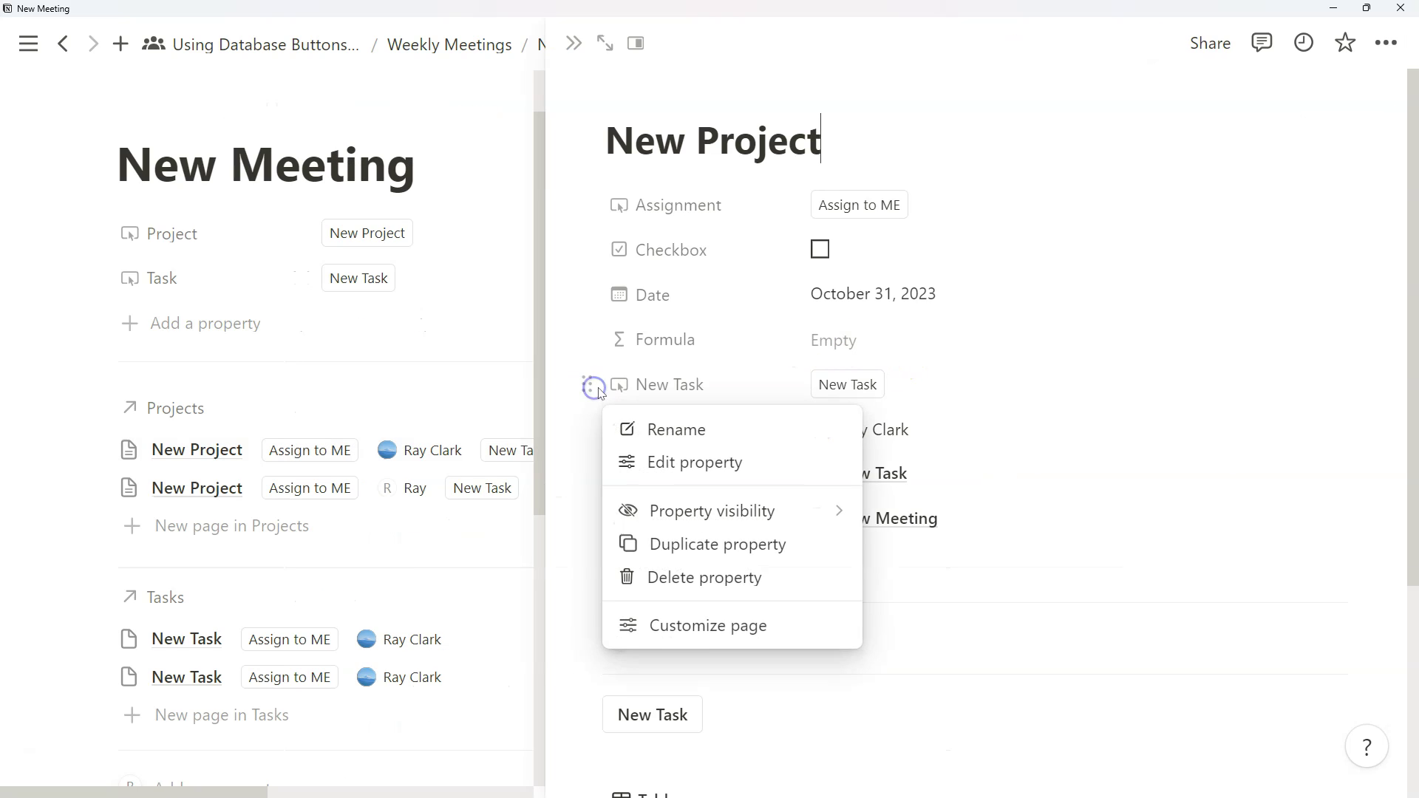
left_click(678, 462)
scroll(758, 473, "down", 3)
scroll(758, 473, "up", 4)
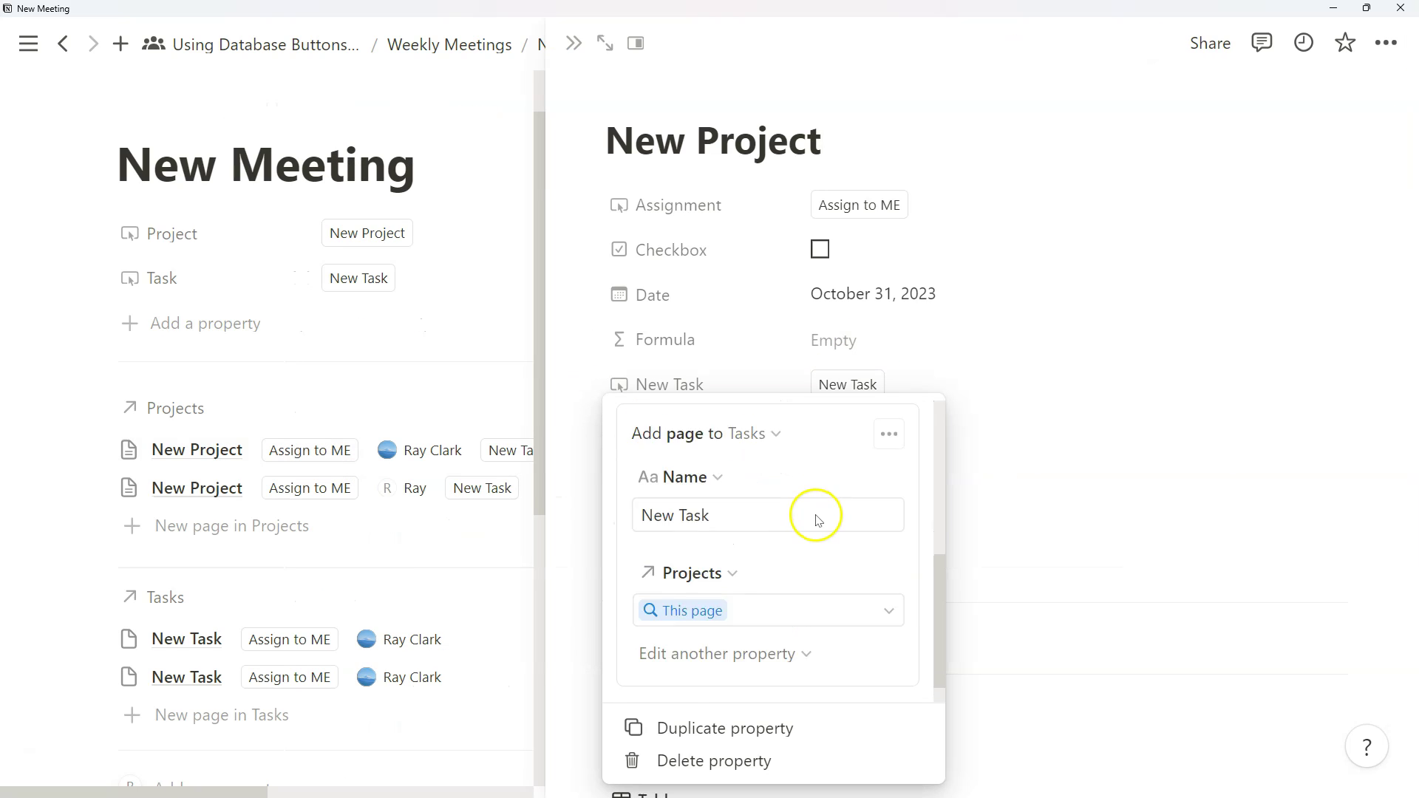
key("Escape")
key("Escape")
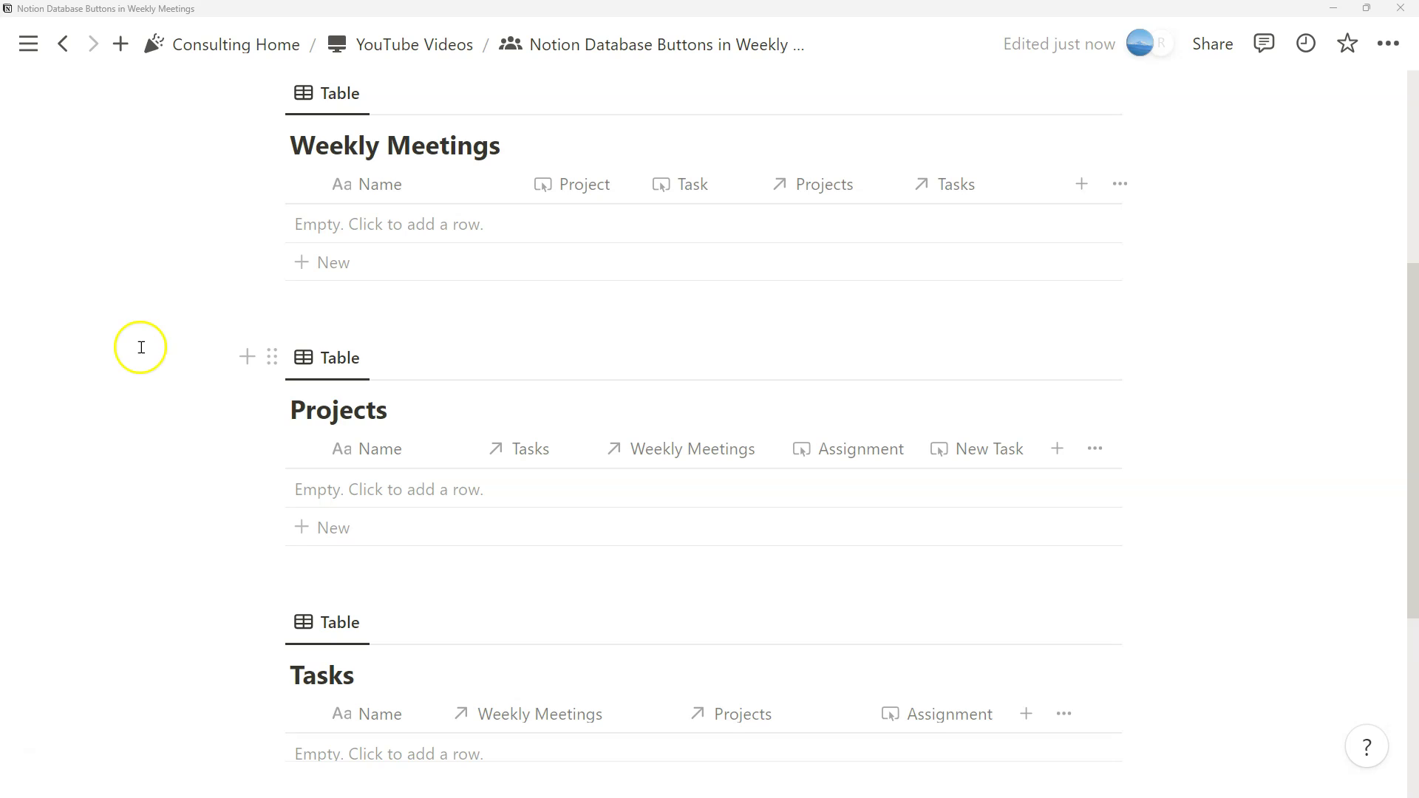
Add a New Weekly Meeting row to the Weekly Meetings table with New Project and New Task buttons.
mouse_move(776, 133)
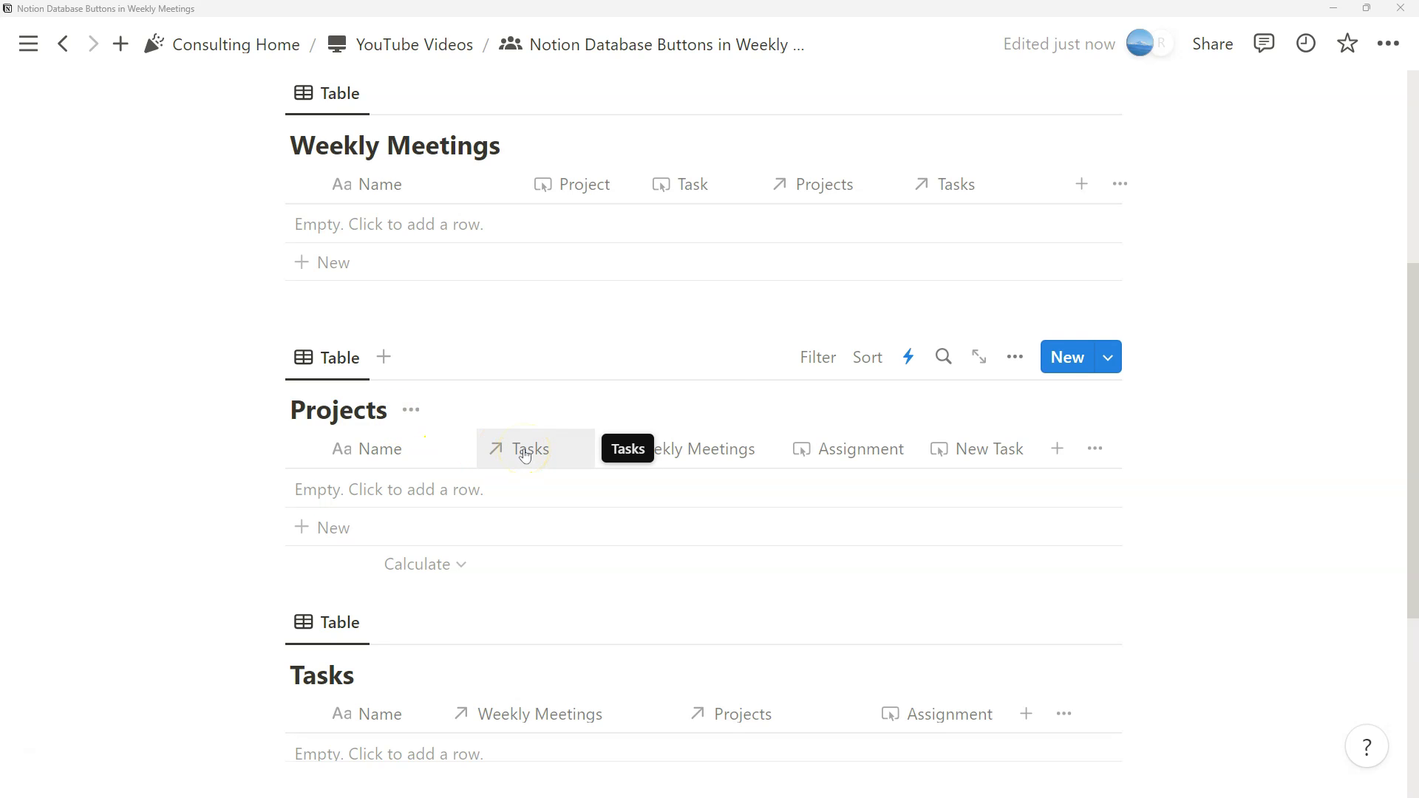
scroll(492, 600, "down", 1)
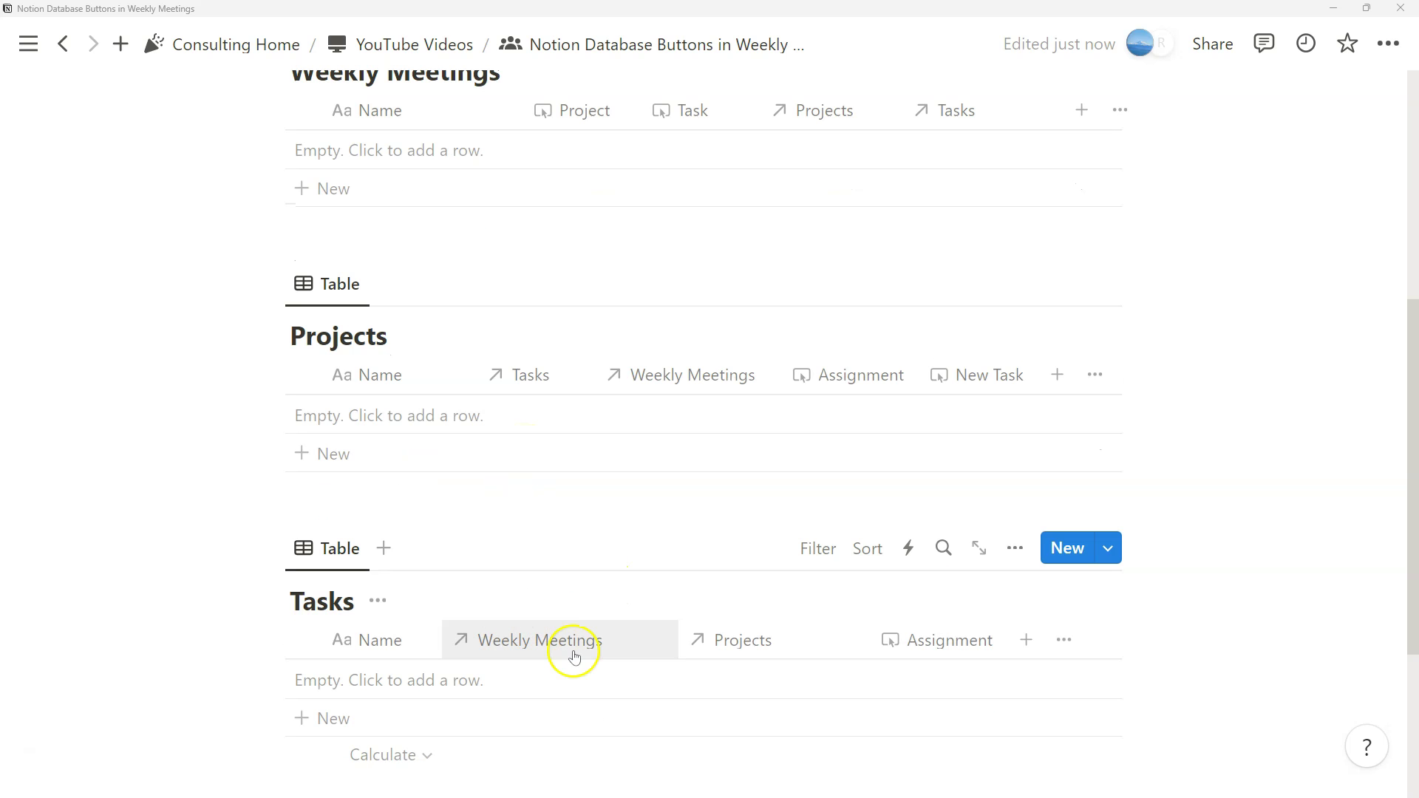
left_click_drag(1412, 485, 1413, 476)
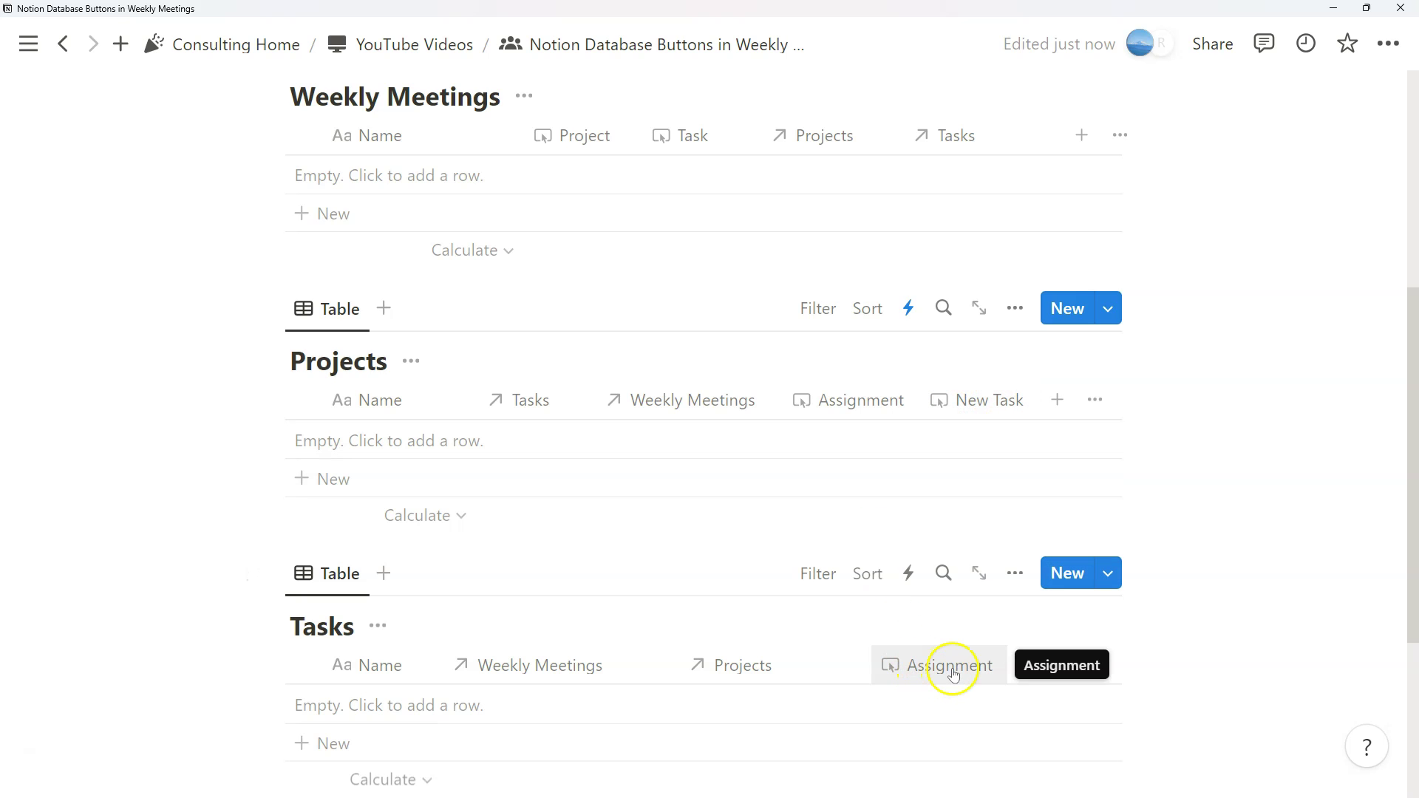
scroll(789, 234, "up", 2)
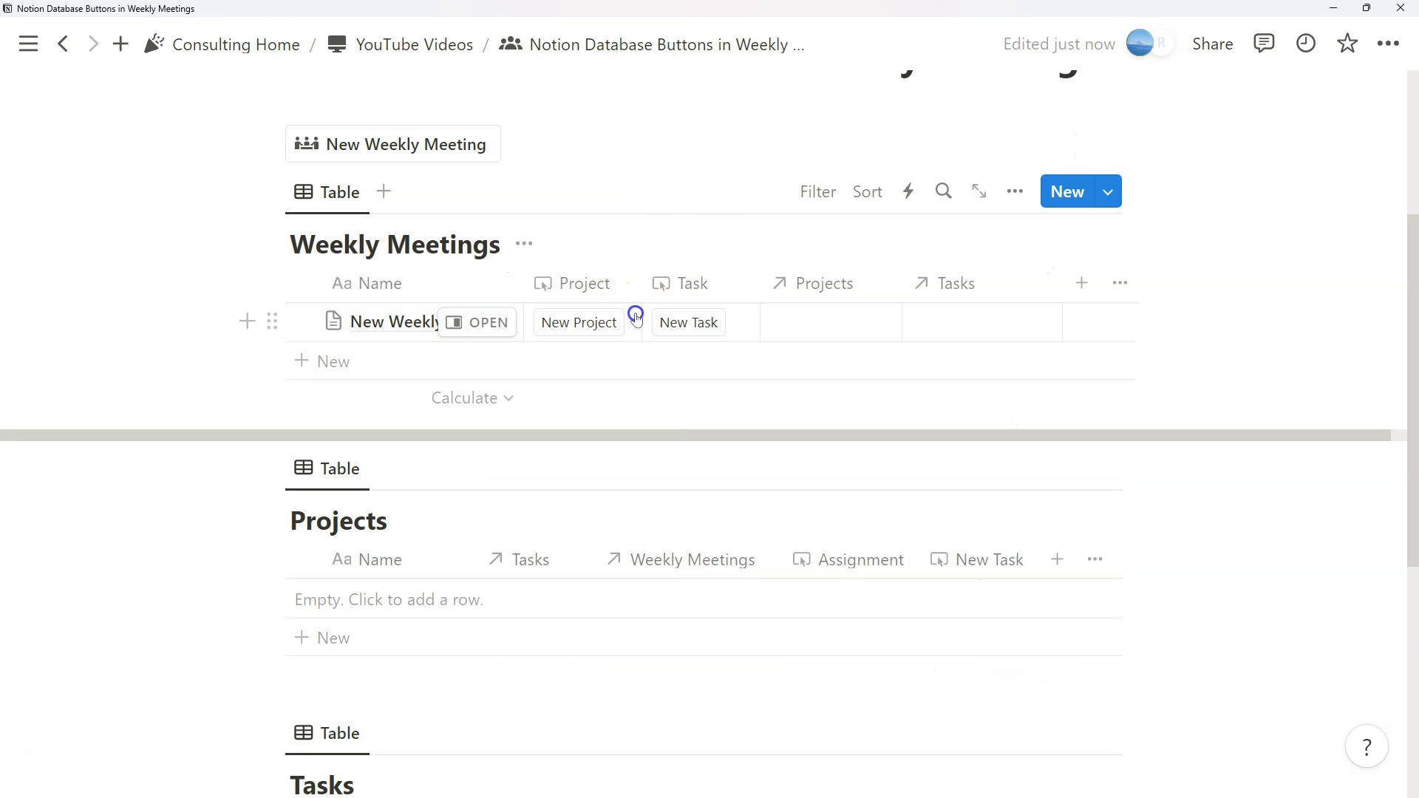
left_click(632, 314)
left_click(580, 283)
left_click(585, 277)
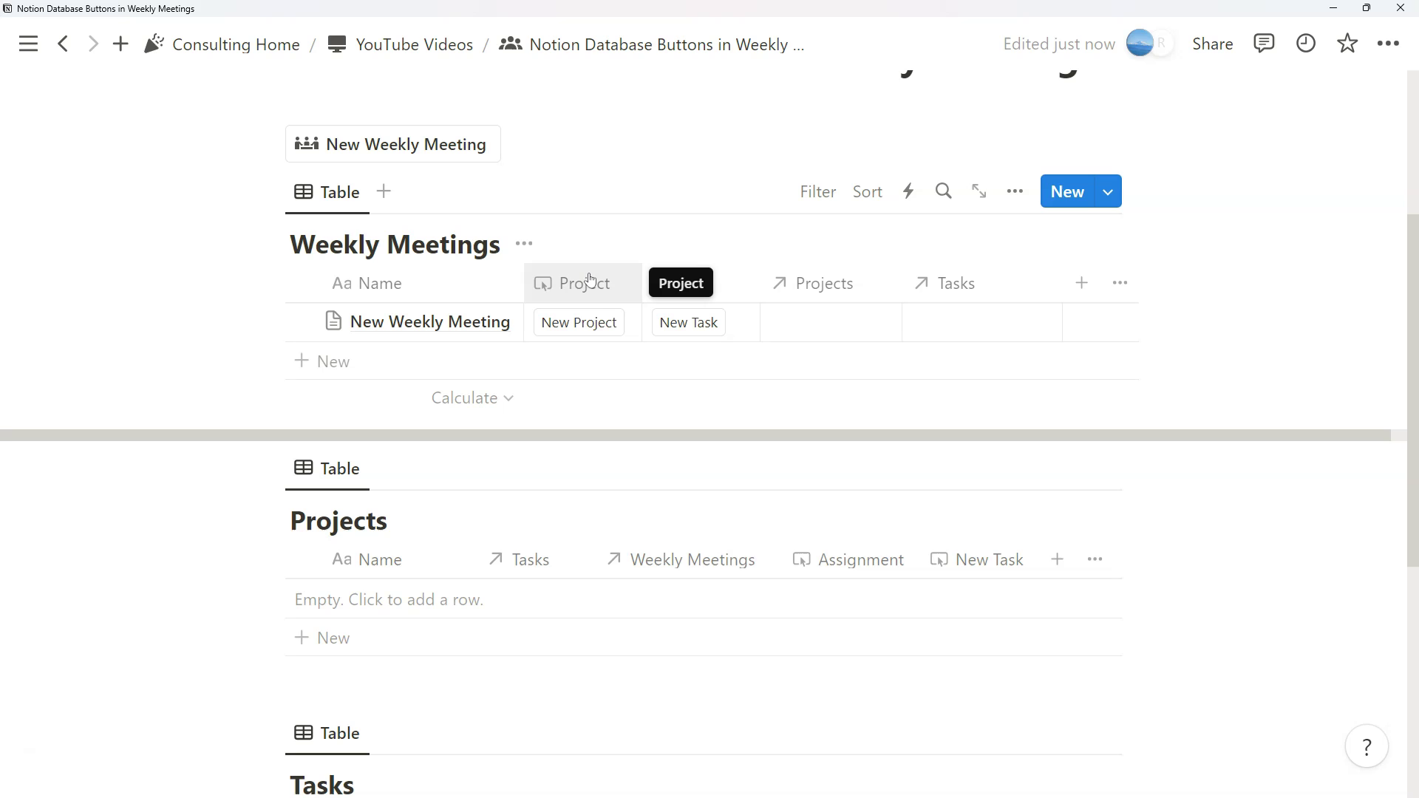
left_click(589, 279)
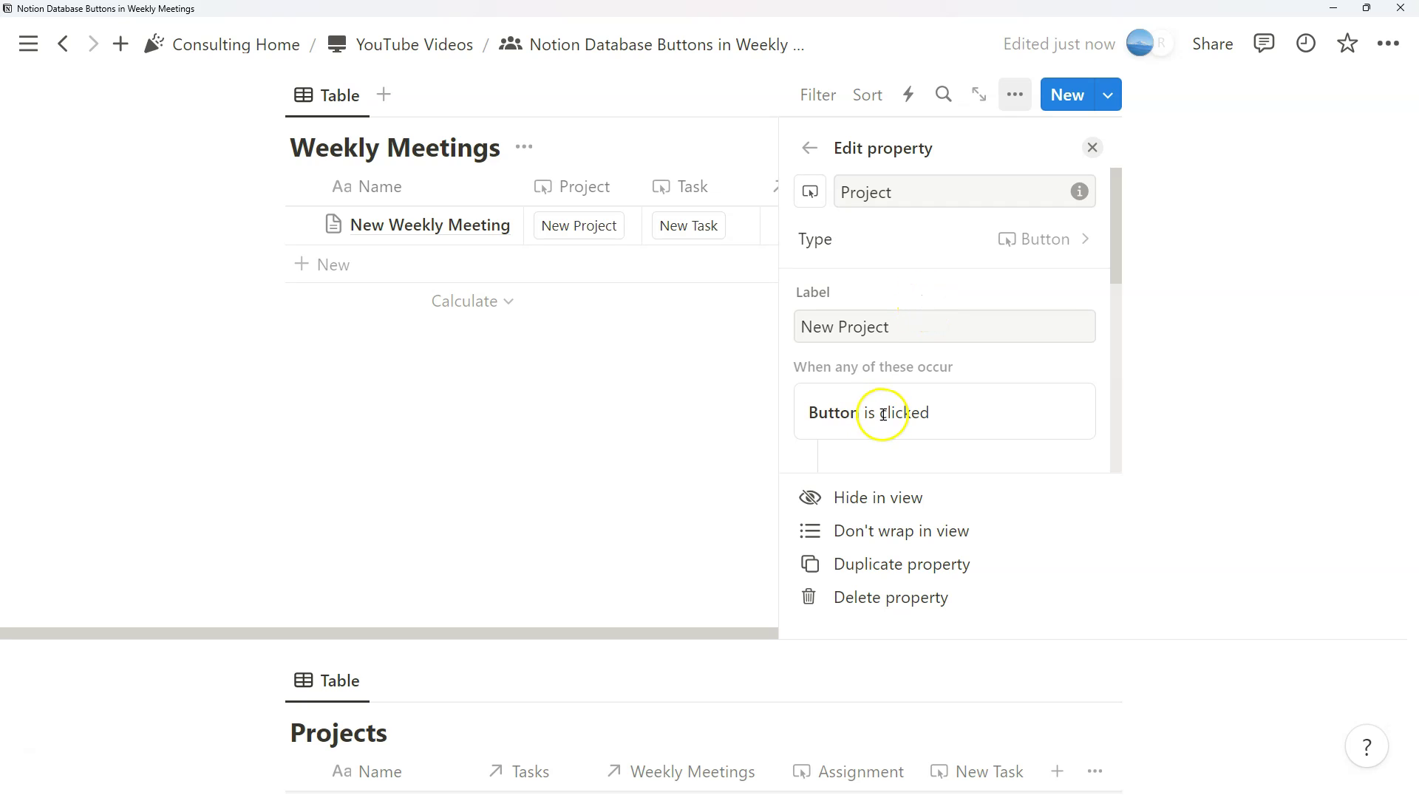
left_click_drag(1120, 200, 1117, 323)
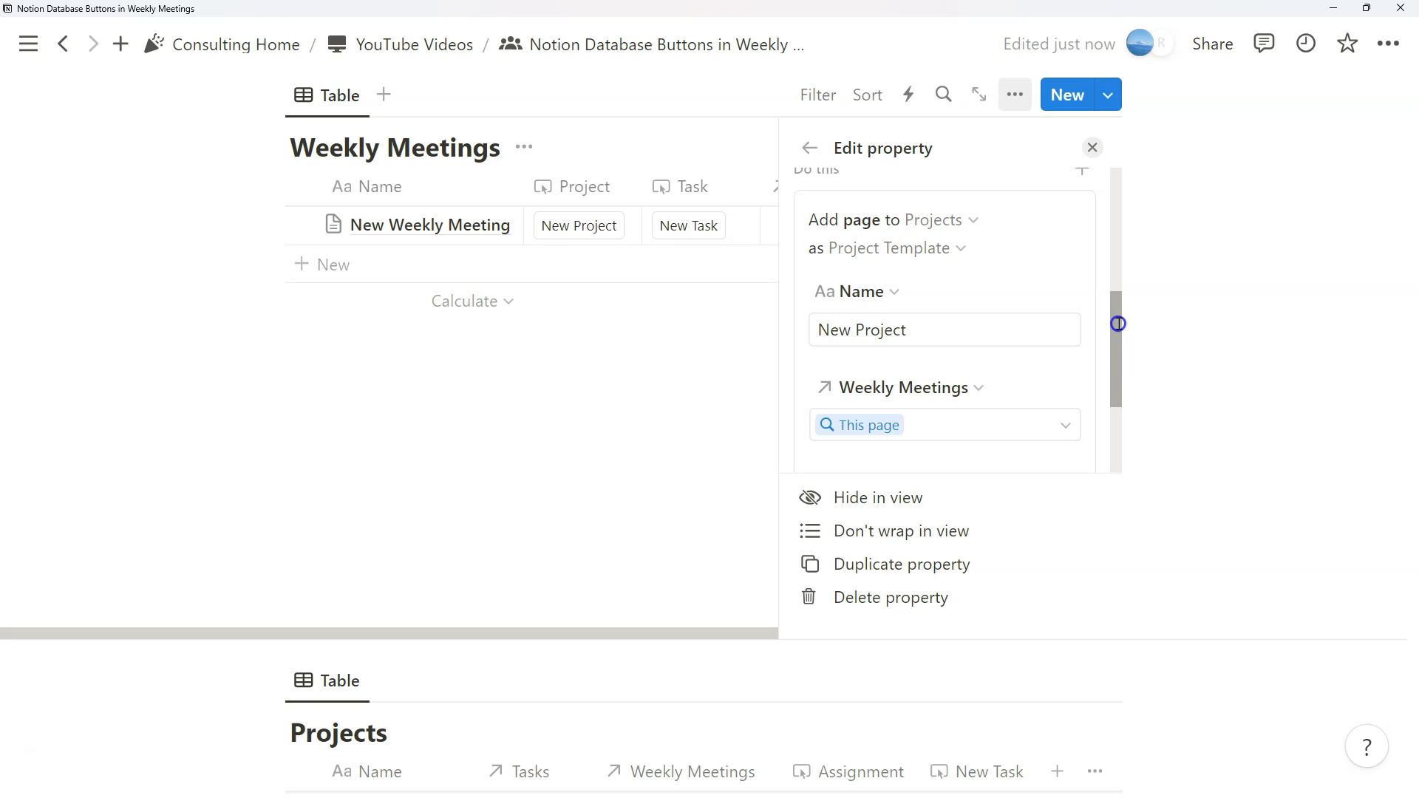
left_click(961, 222)
left_click(963, 226)
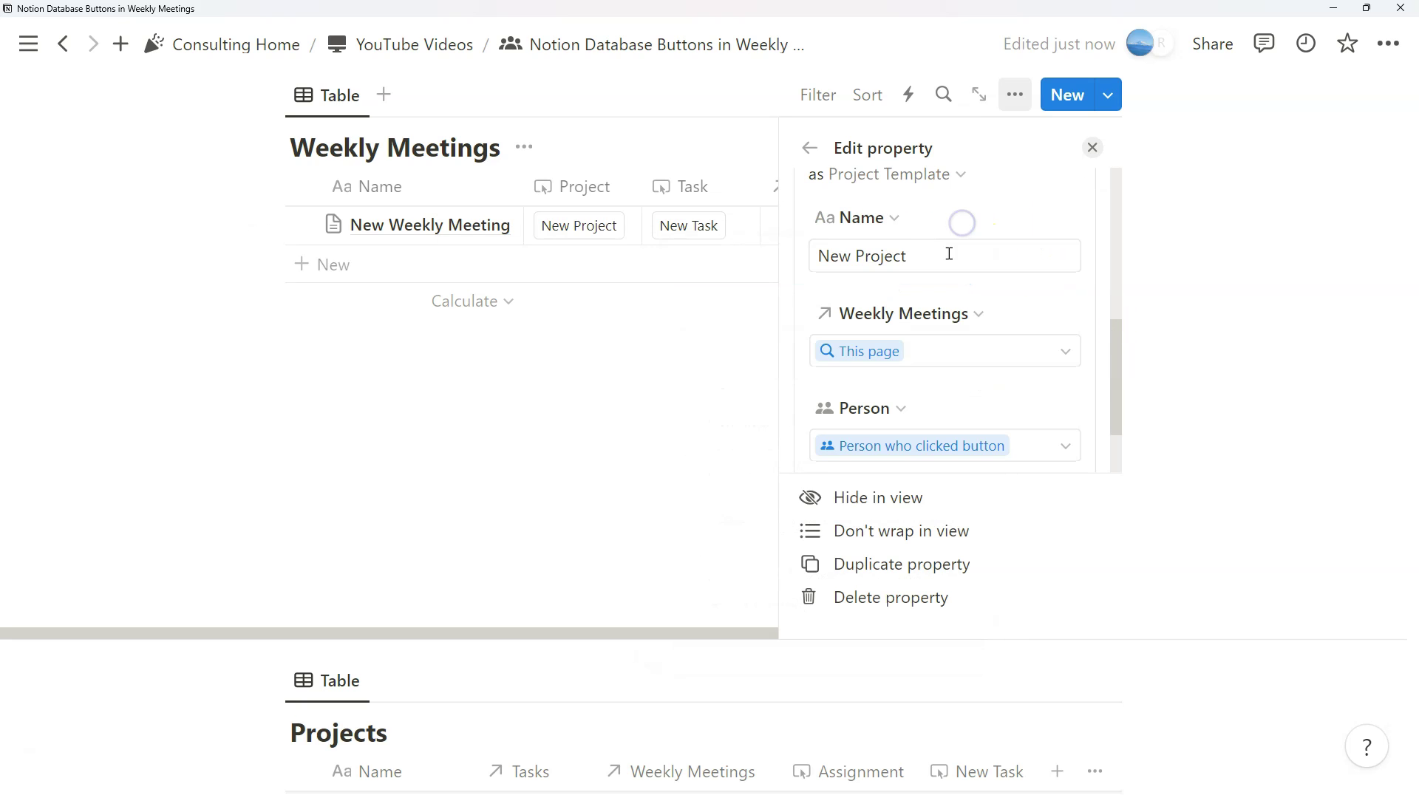
scroll(932, 259, "down", 2)
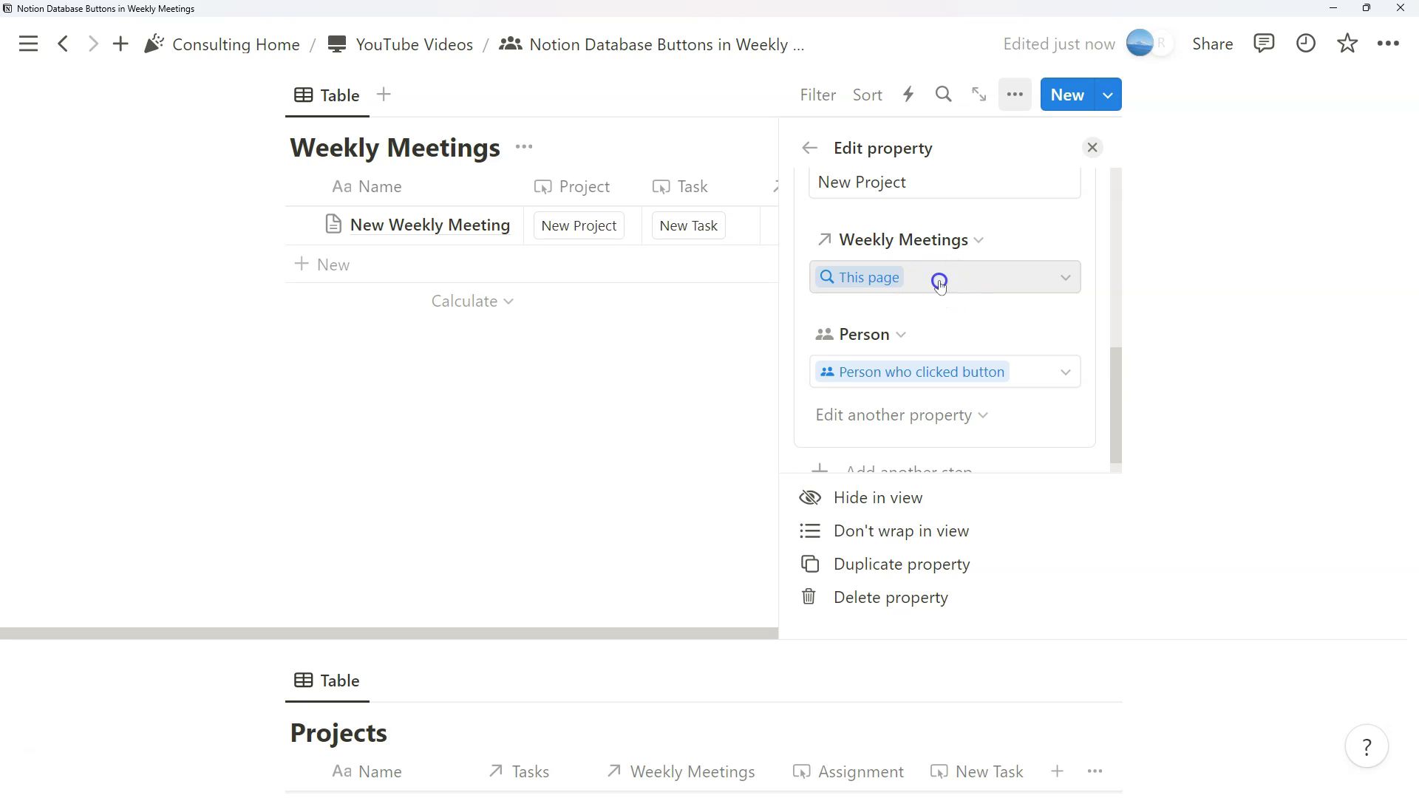
left_click(940, 285)
left_click(1013, 231)
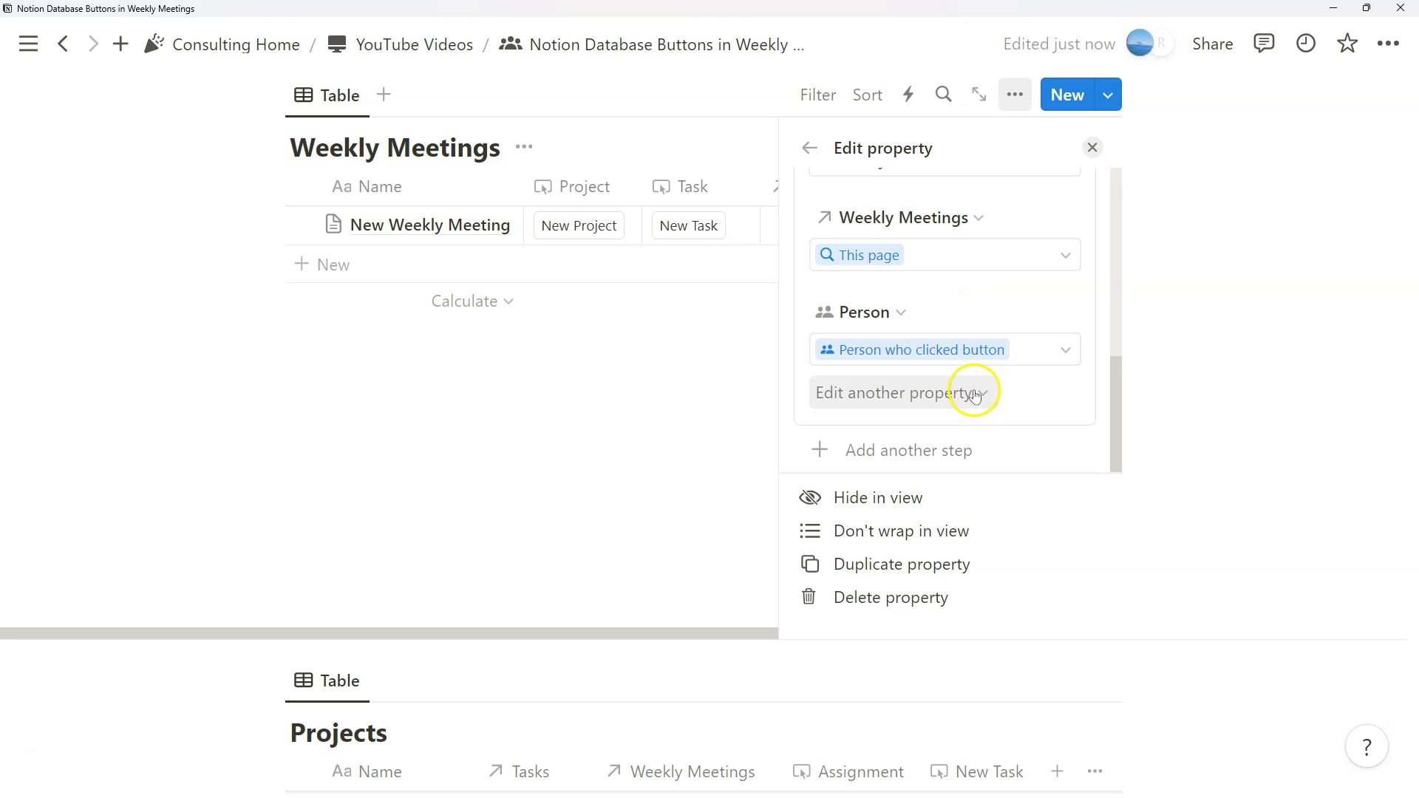
scroll(976, 389, "up", 1)
scroll(983, 396, "down", 2)
scroll(982, 396, "up", 2)
left_click(750, 215)
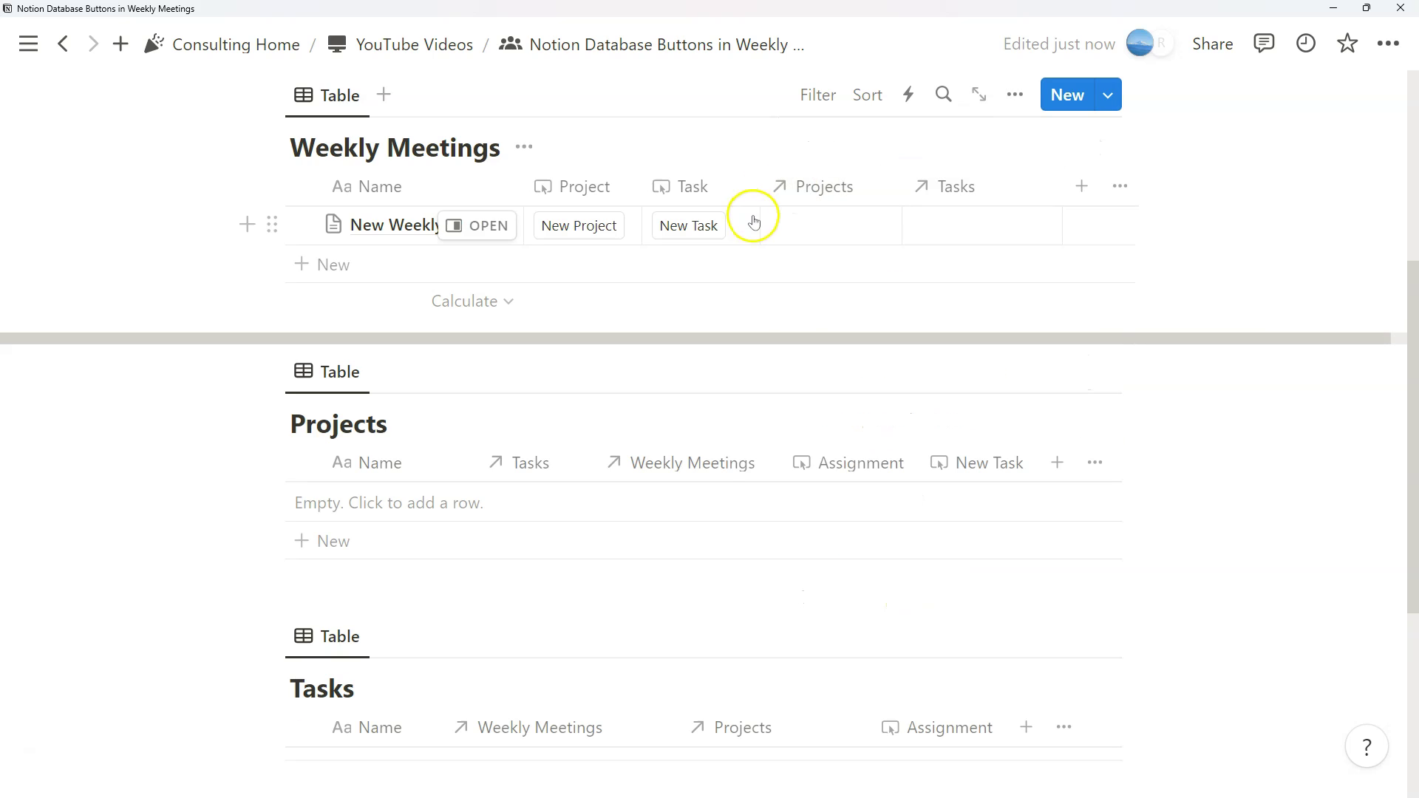
left_click(721, 194)
left_click(761, 279)
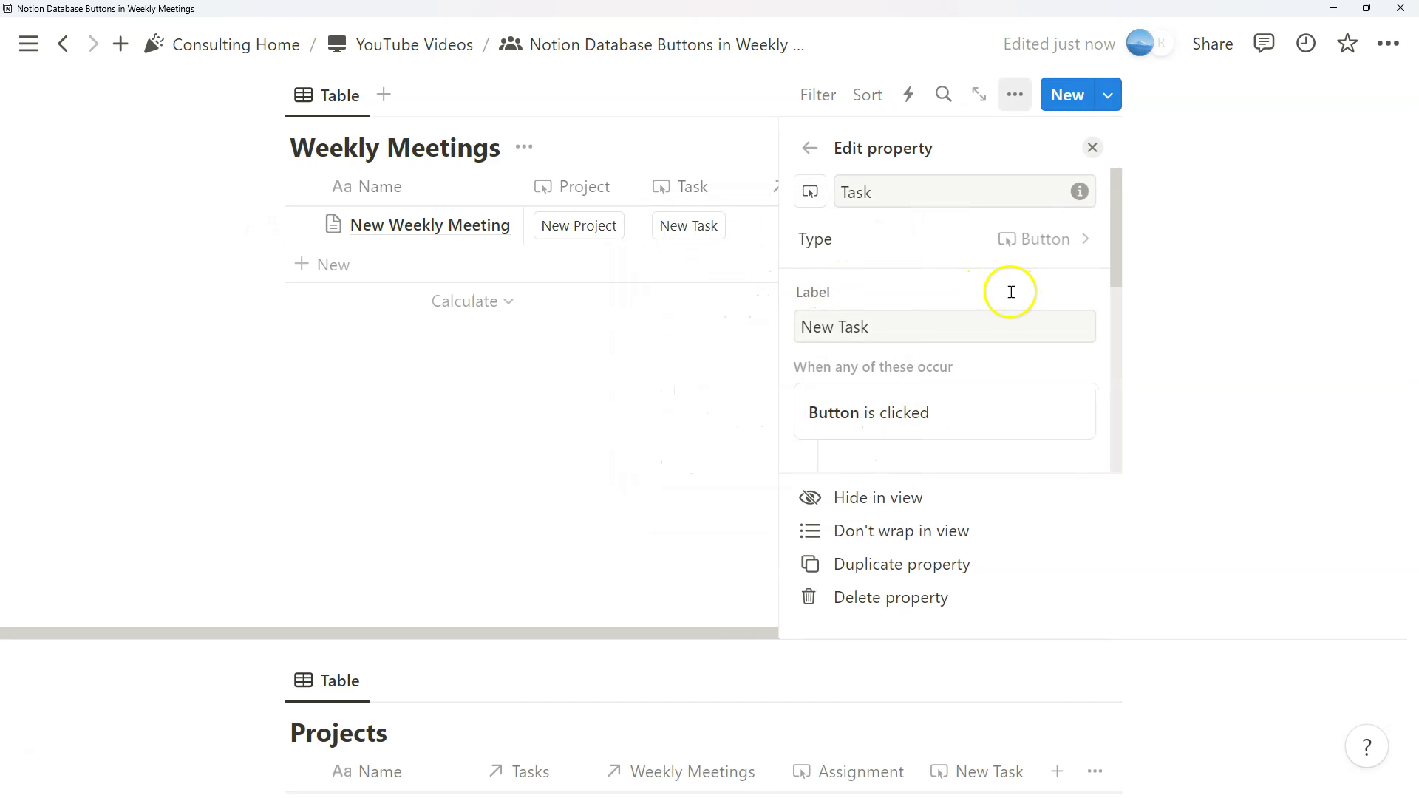
scroll(978, 284, "down", 3)
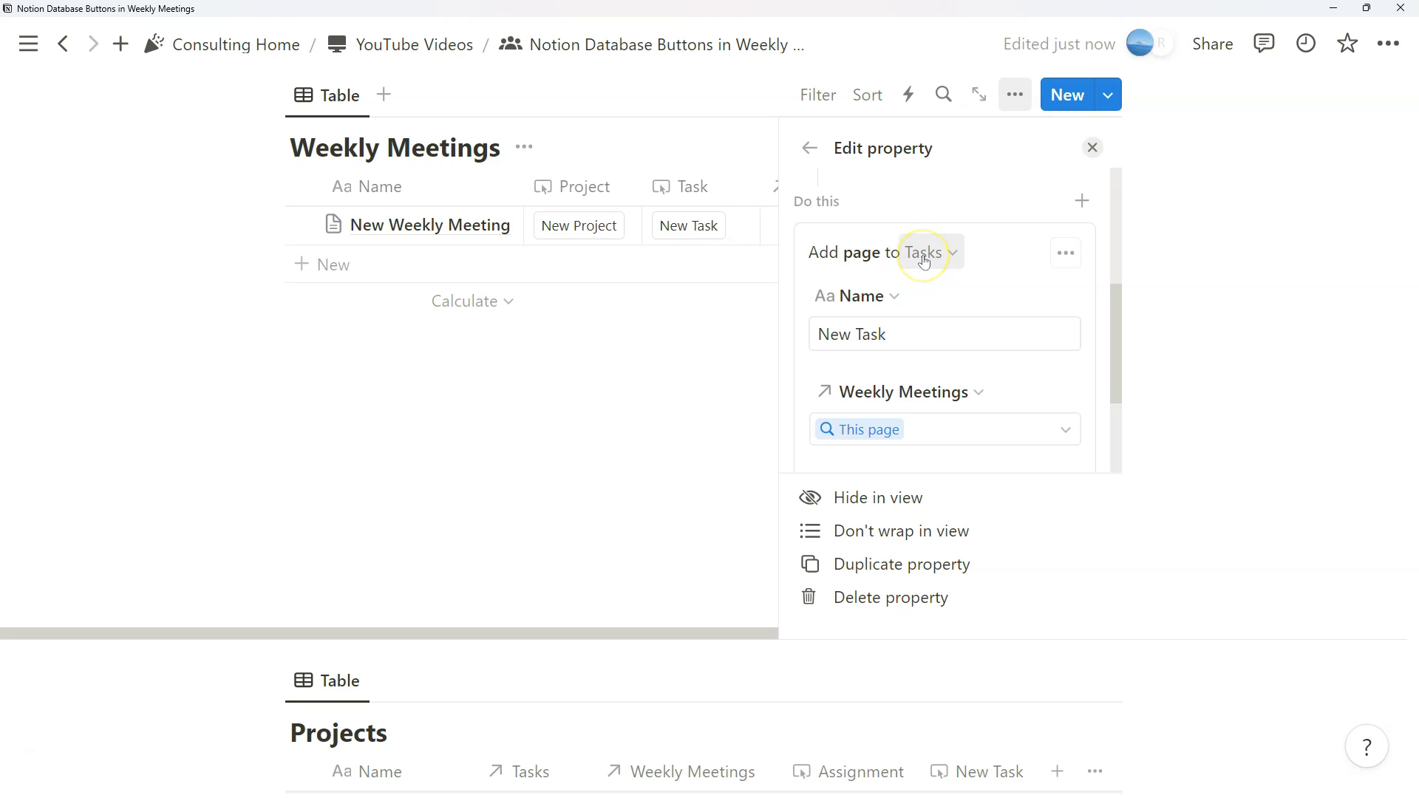
scroll(916, 273, "down", 3)
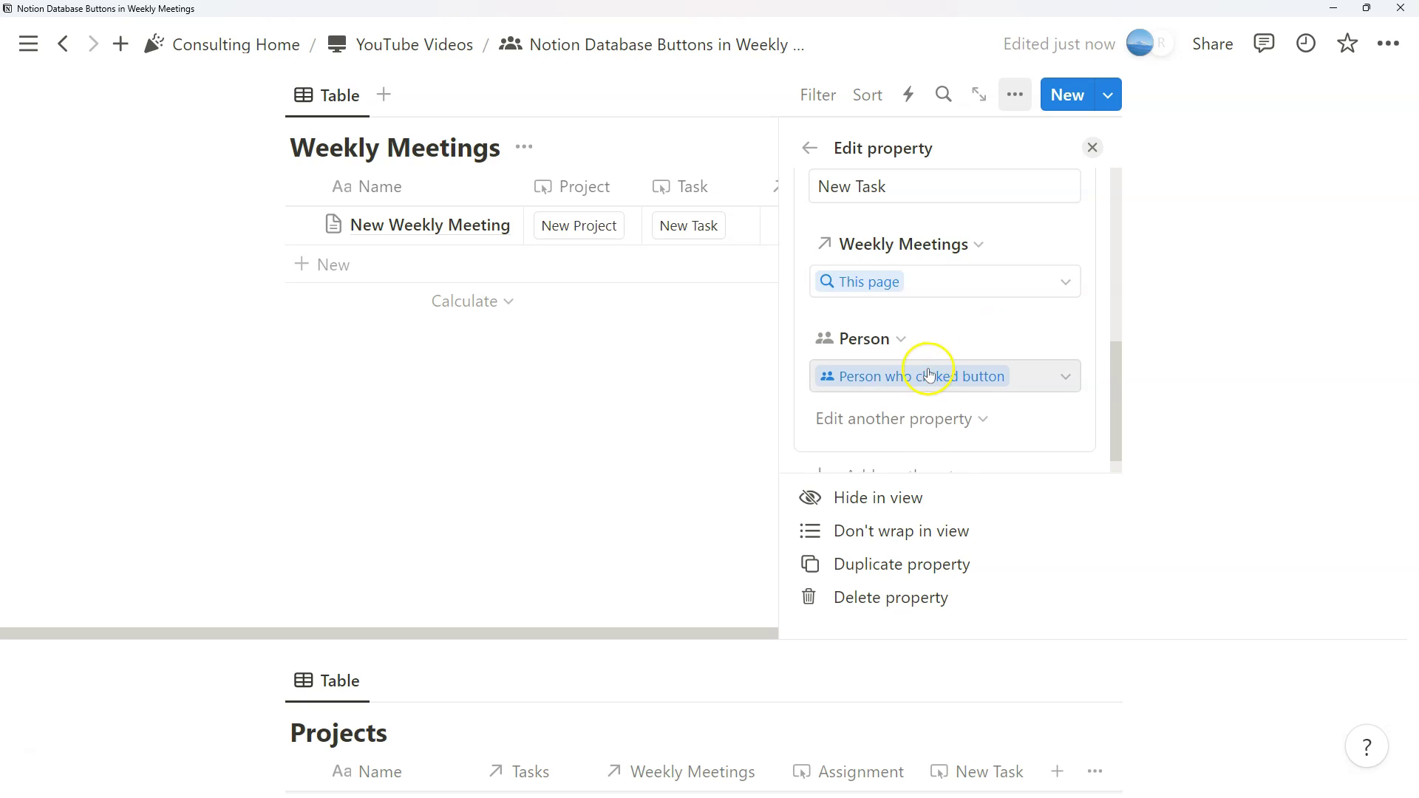
scroll(939, 369, "down", 1)
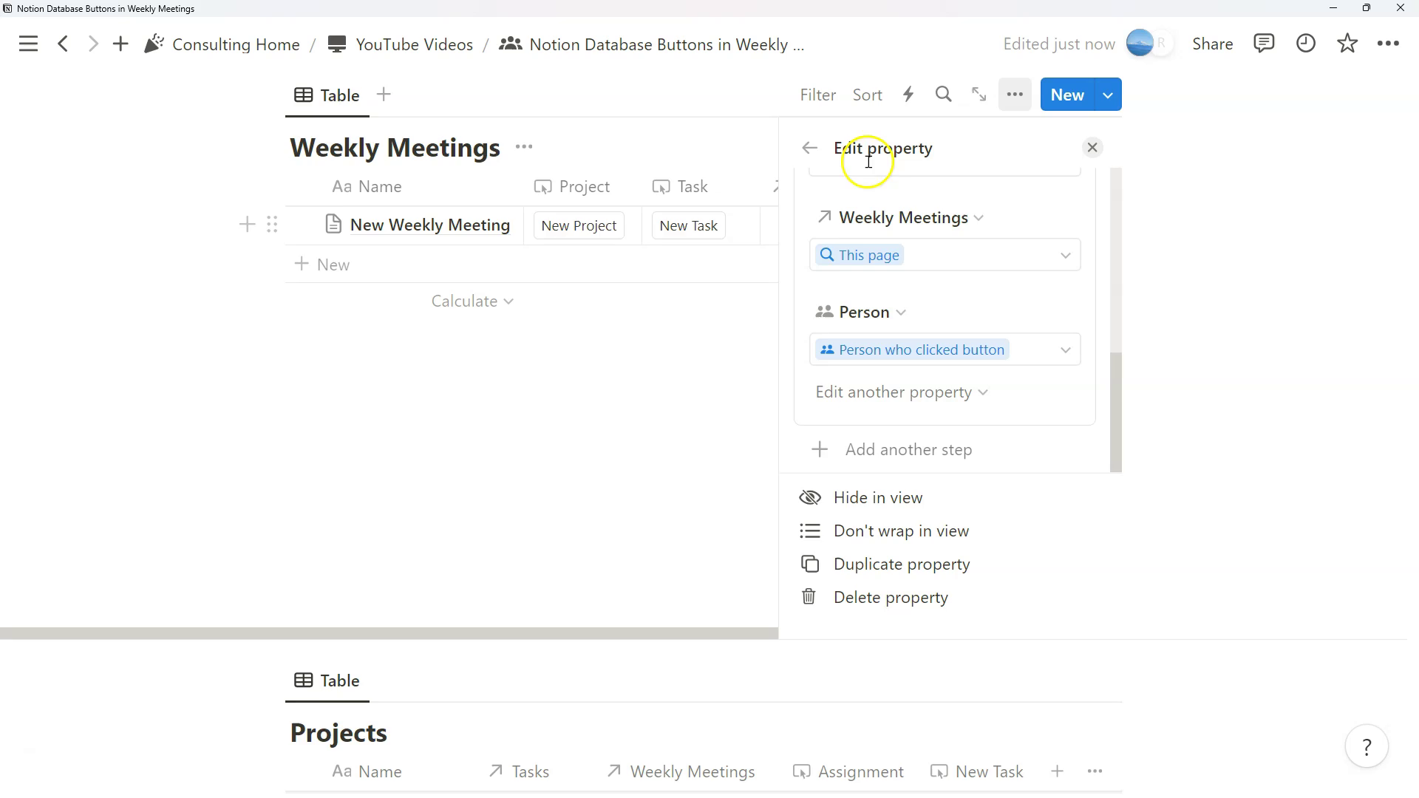
key("Escape")
scroll(887, 251, "down", 1)
Add a Project Template entry to the Projects table and widen the Name column to fit it.
scroll(887, 249, "down", 1)
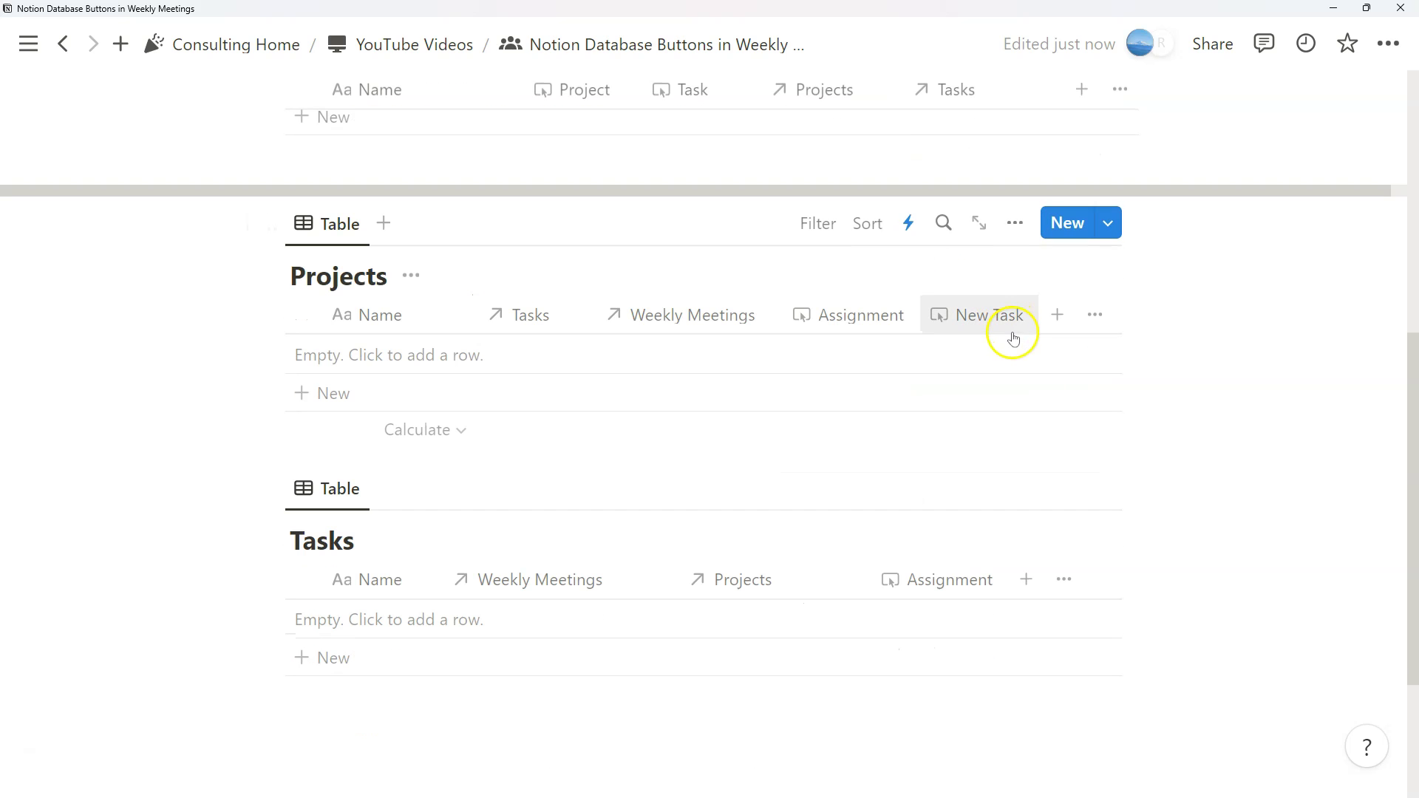
left_click(349, 399)
key("Escape")
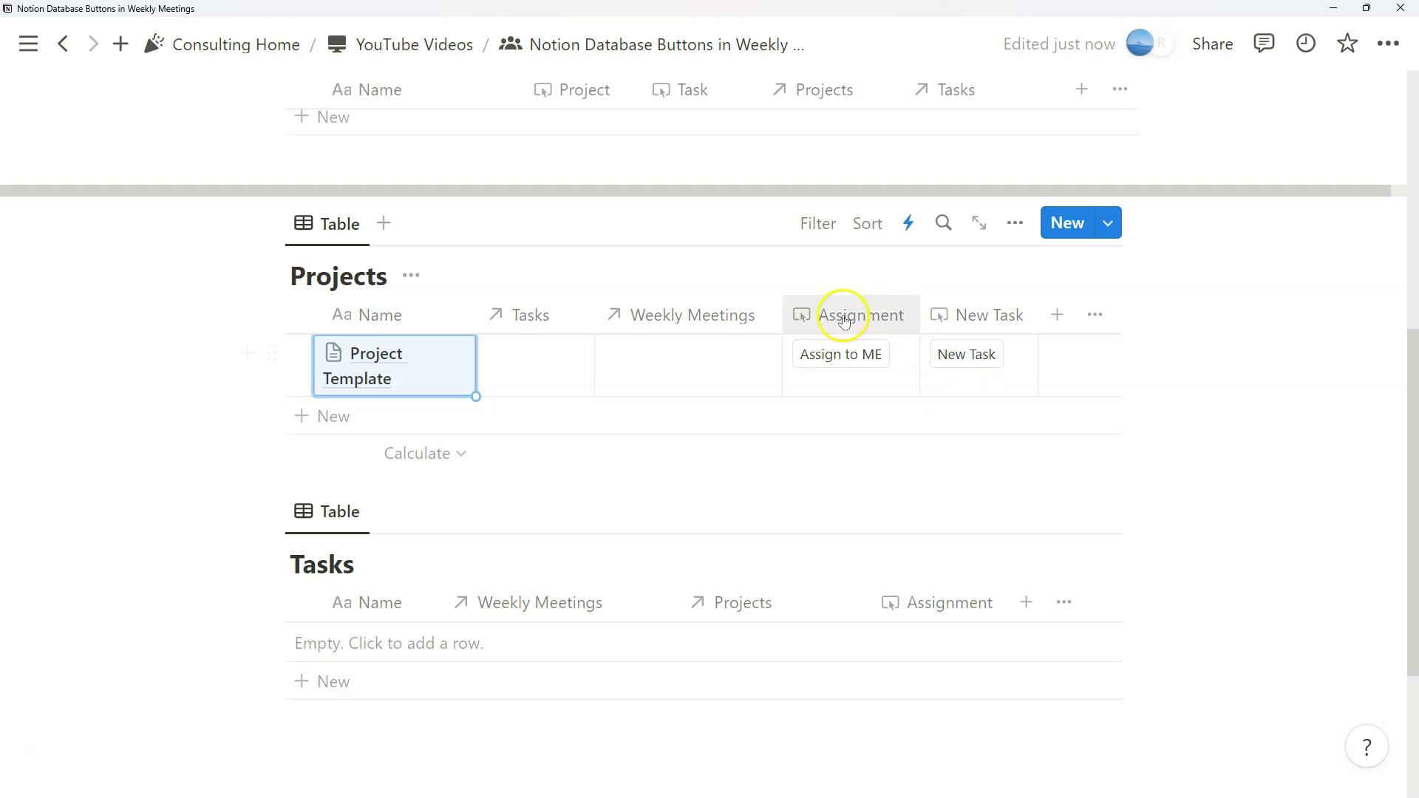
left_click(476, 286)
left_click_drag(472, 328, 510, 317)
Open the Assignment button's settings to review its Assign to ME label and the page it edits.
left_click(884, 315)
left_click(925, 409)
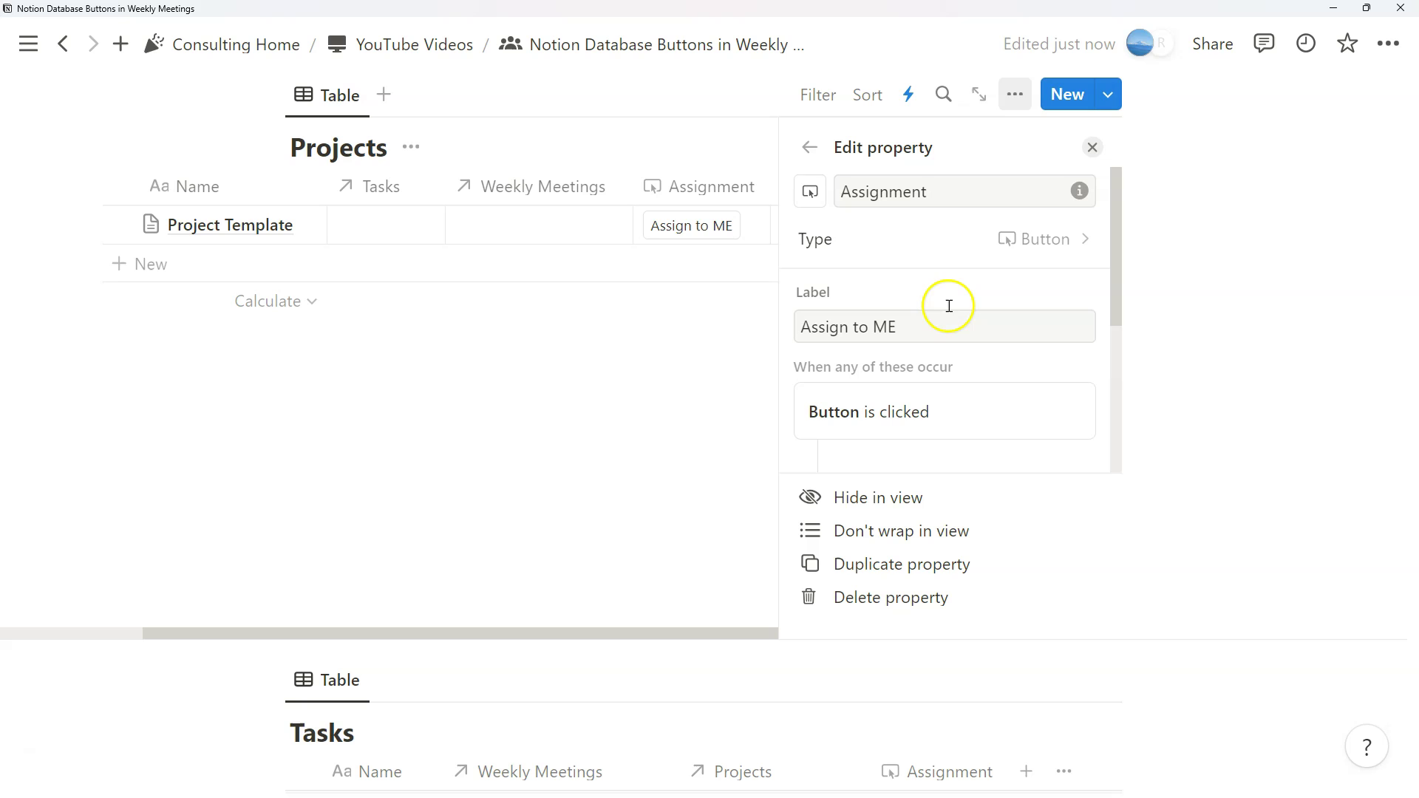
left_click(939, 326)
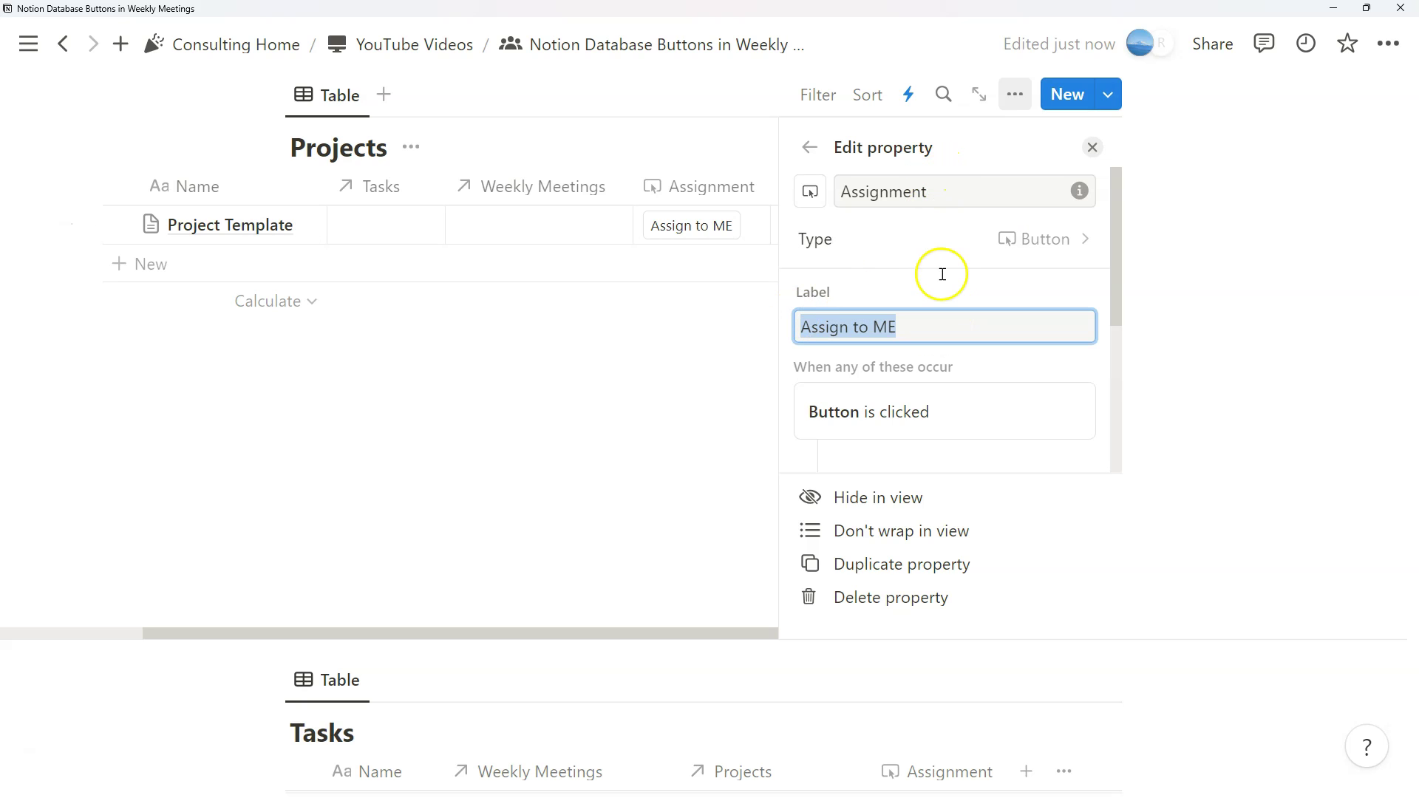
scroll(943, 276, "down", 2)
scroll(943, 276, "down", 2)
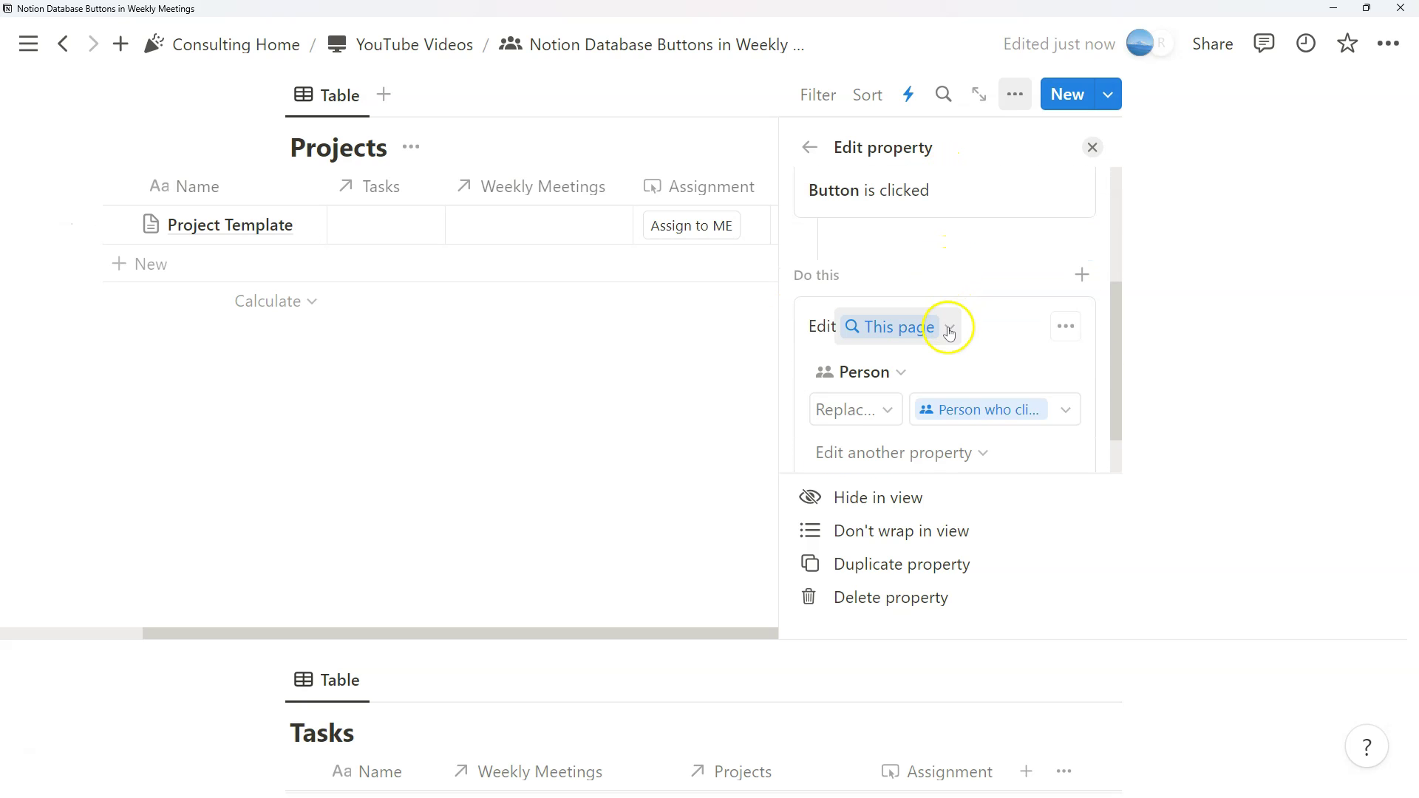
left_click(949, 333)
left_click(993, 315)
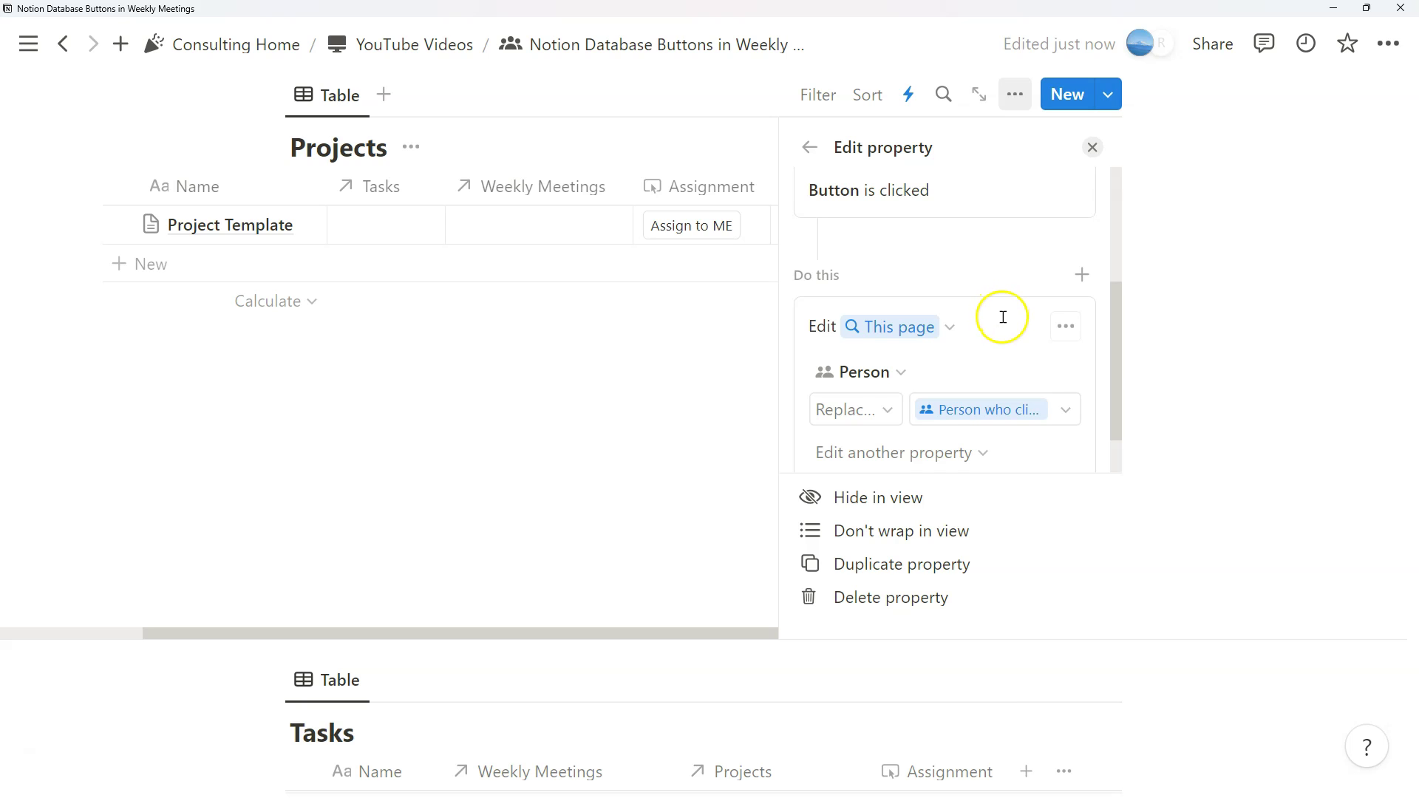
Review the assignee and Person operation choices unchanged, then close the Assignment settings.
scroll(1003, 317, "down", 1)
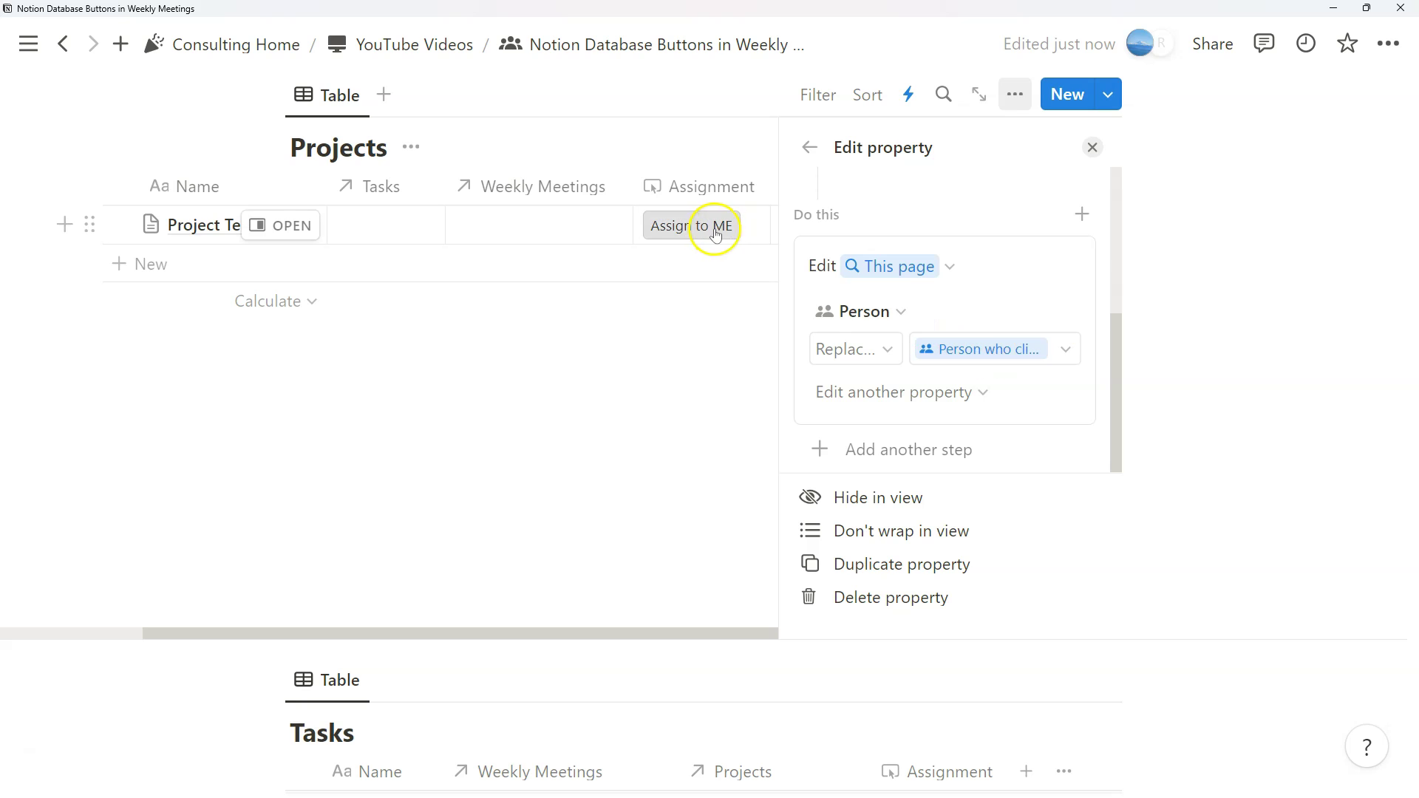
left_click(1008, 348)
left_click(1005, 300)
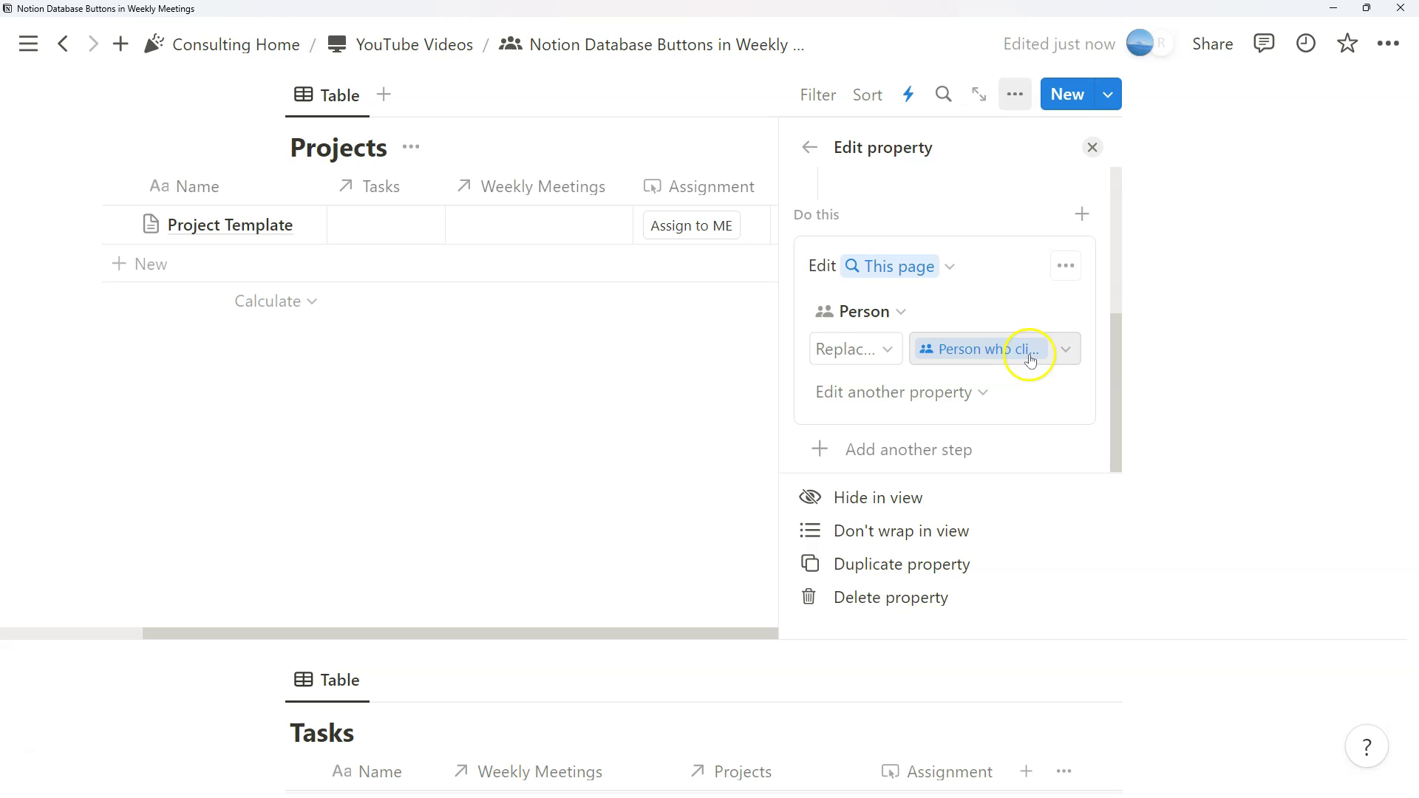
left_click(884, 349)
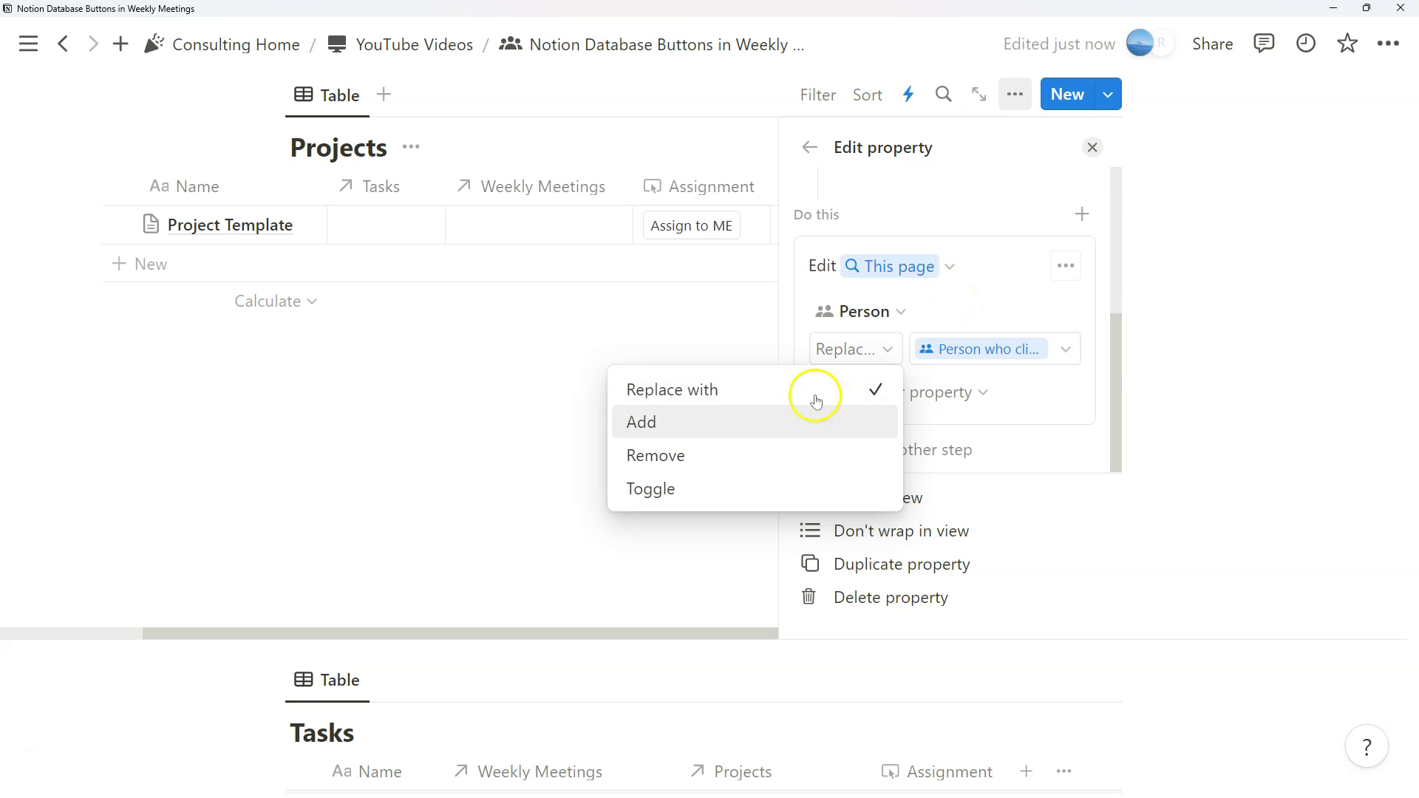
left_click(1014, 292)
scroll(992, 385, "up", 5)
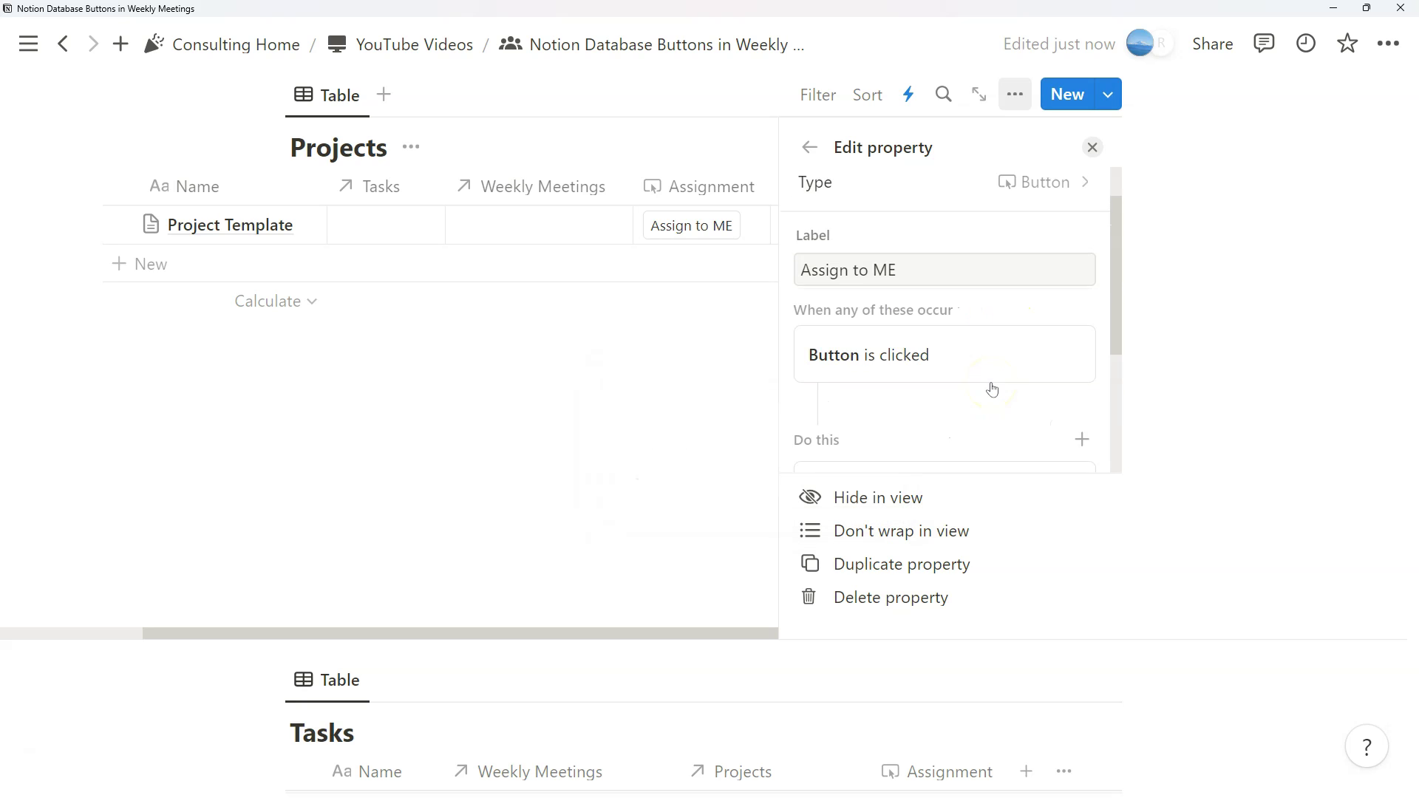
left_click(1092, 148)
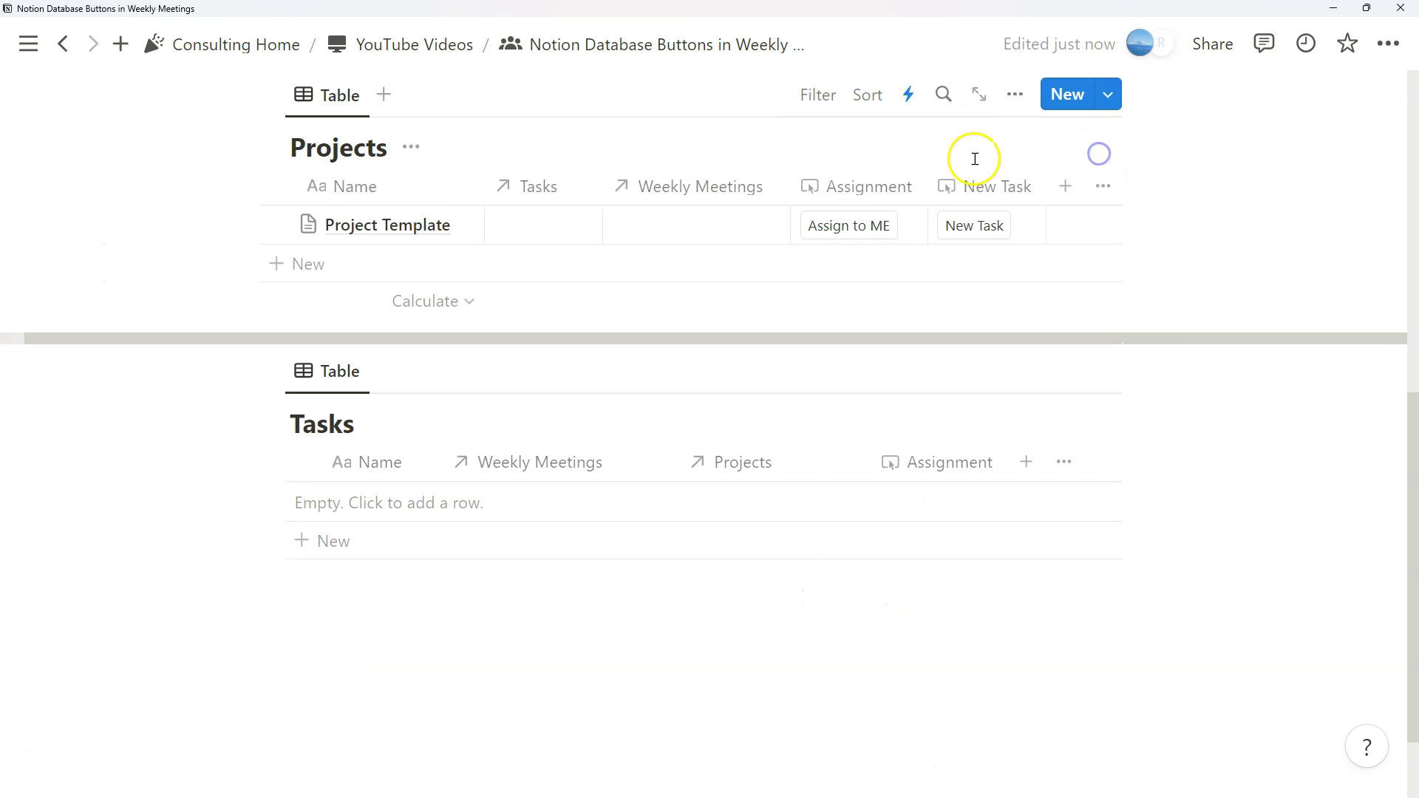
Add an untitled row to the Tasks table, close the button settings, and return to both tables.
left_click(444, 539)
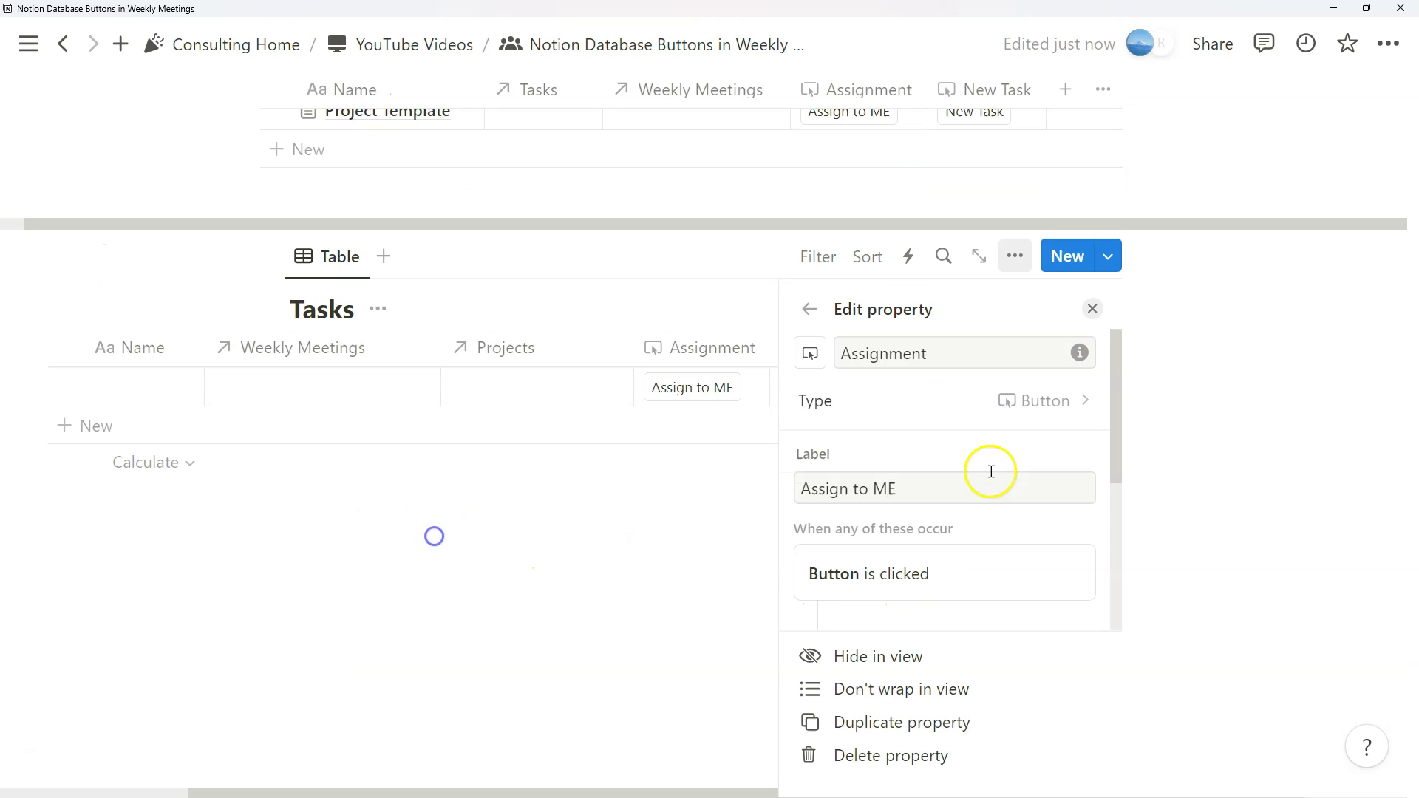
scroll(1009, 428, "down", 5)
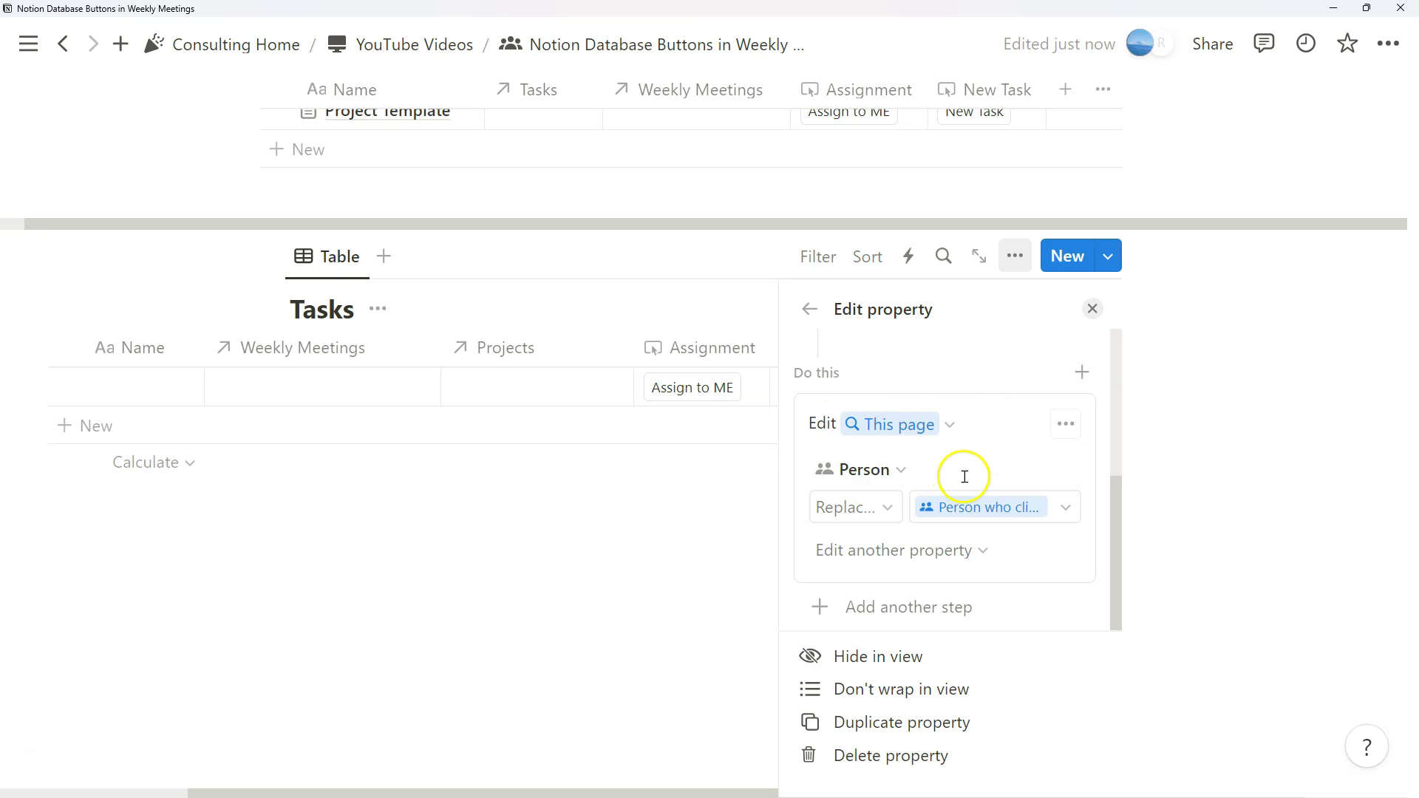
key("Escape")
scroll(840, 207, "up", 2)
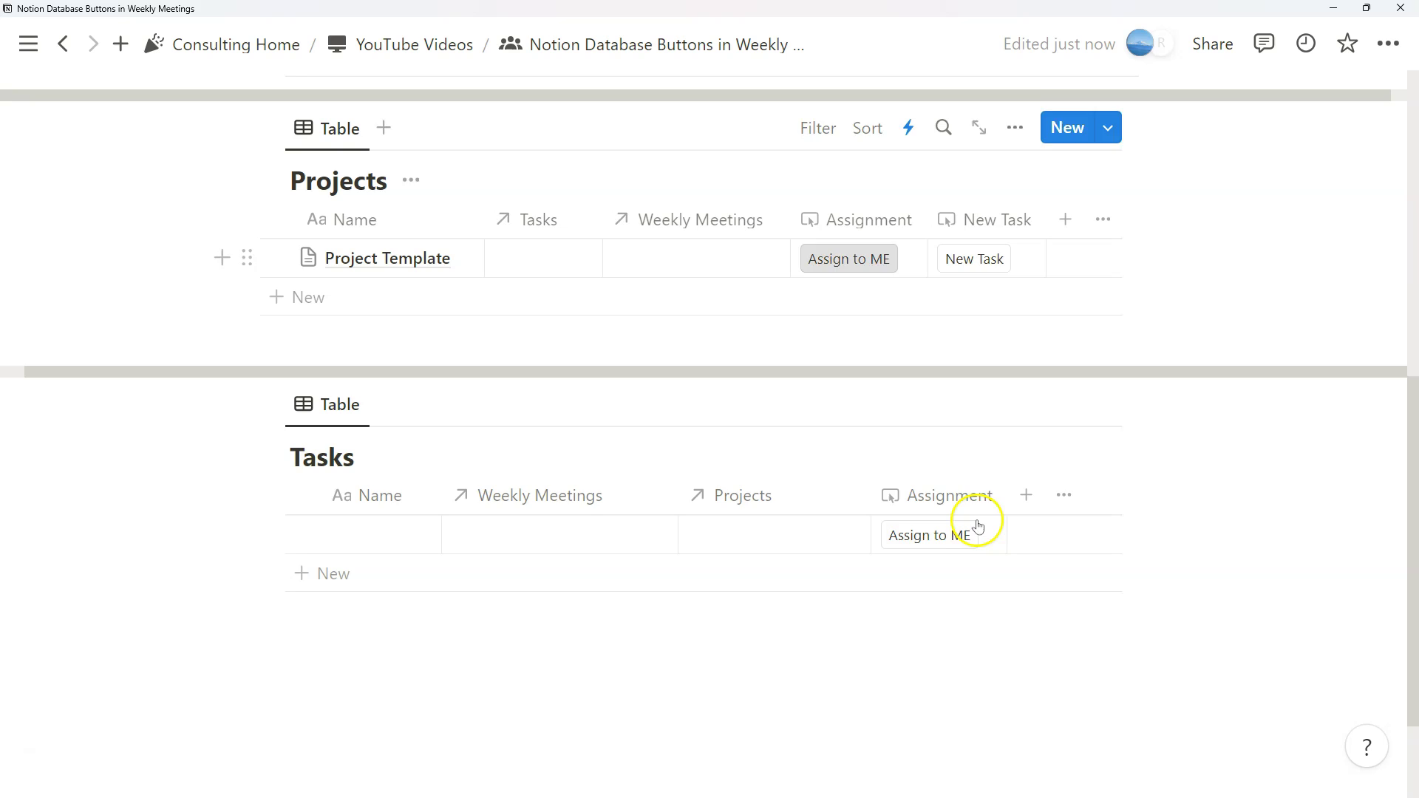
scroll(953, 547, "up", 1)
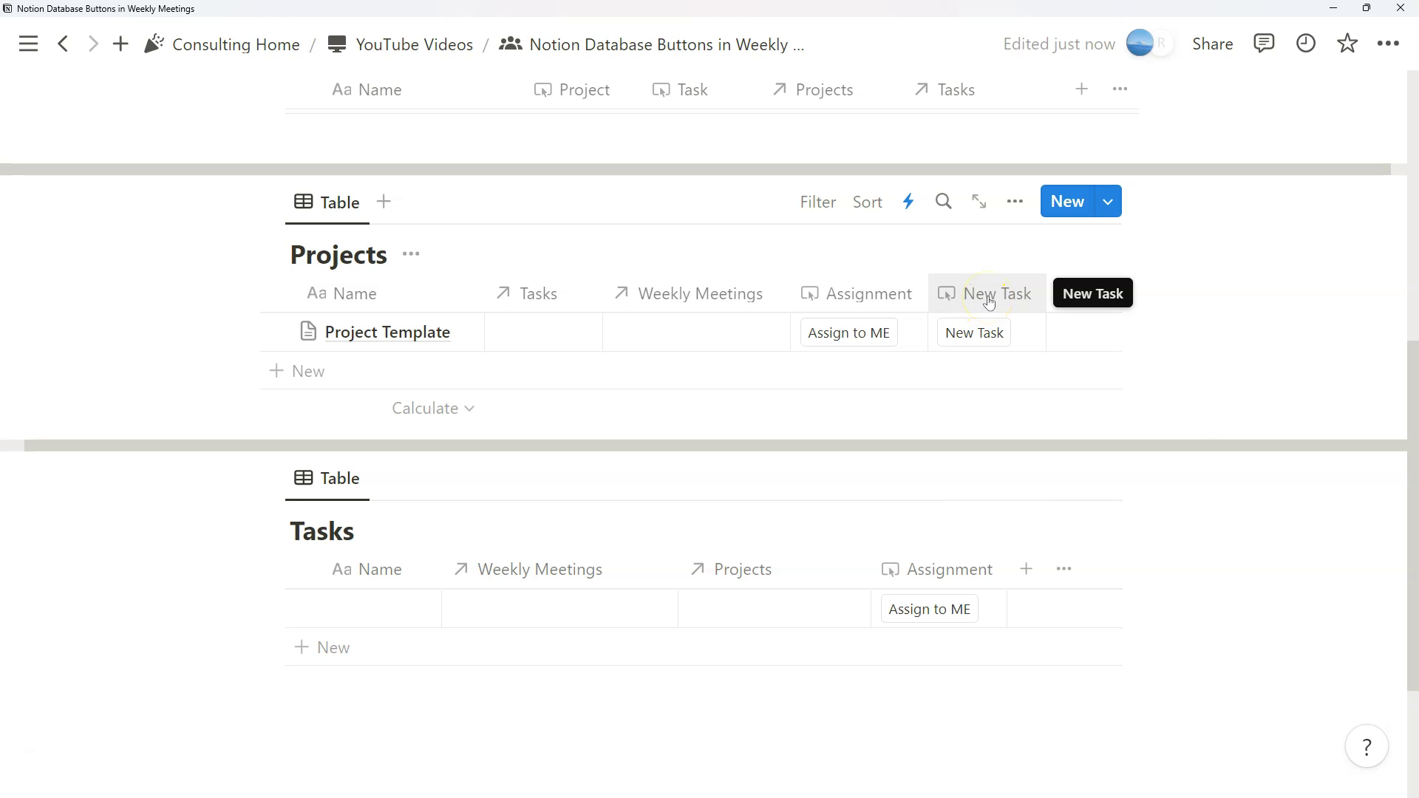
left_click(989, 302)
left_click(989, 300)
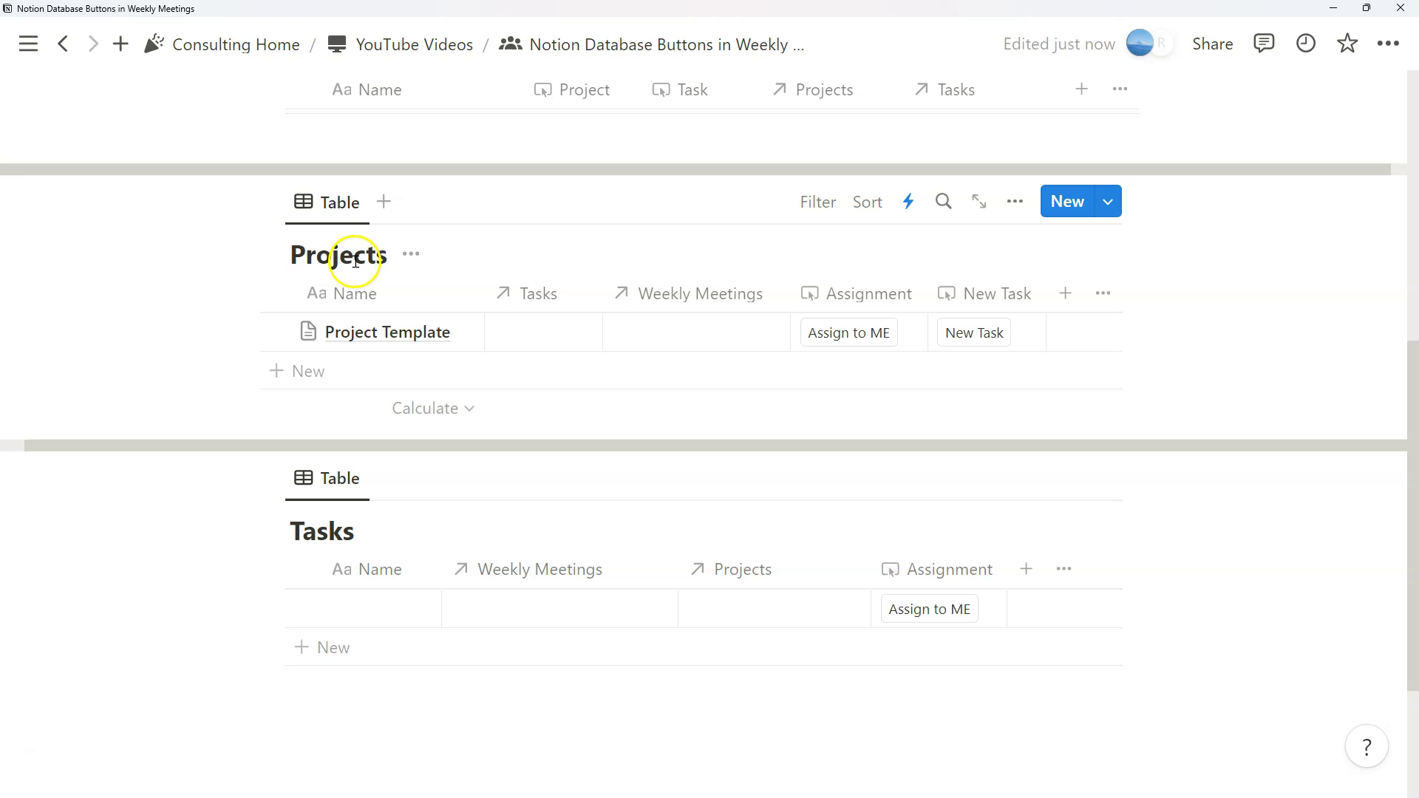
left_click(954, 290)
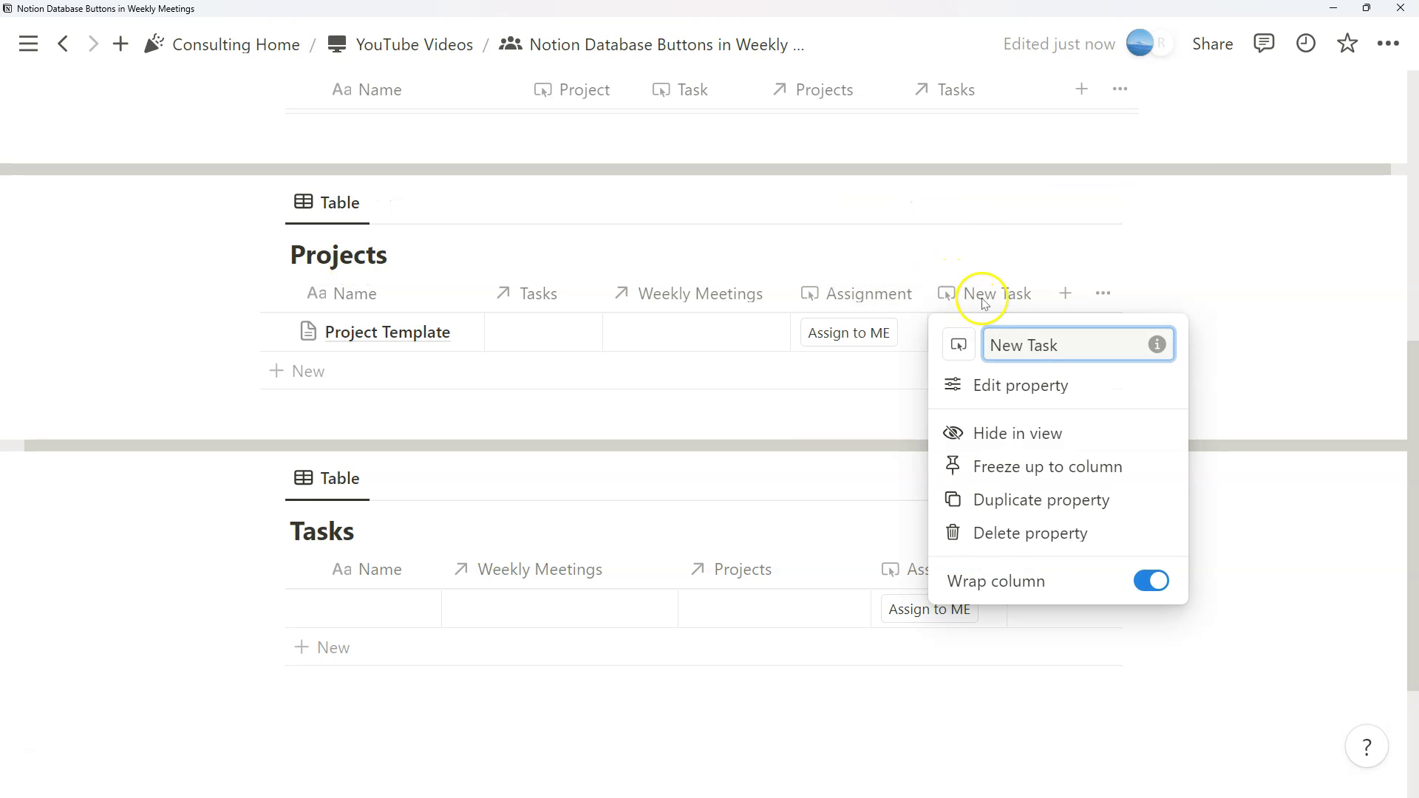
left_click(1022, 400)
scroll(961, 304, "down", 3)
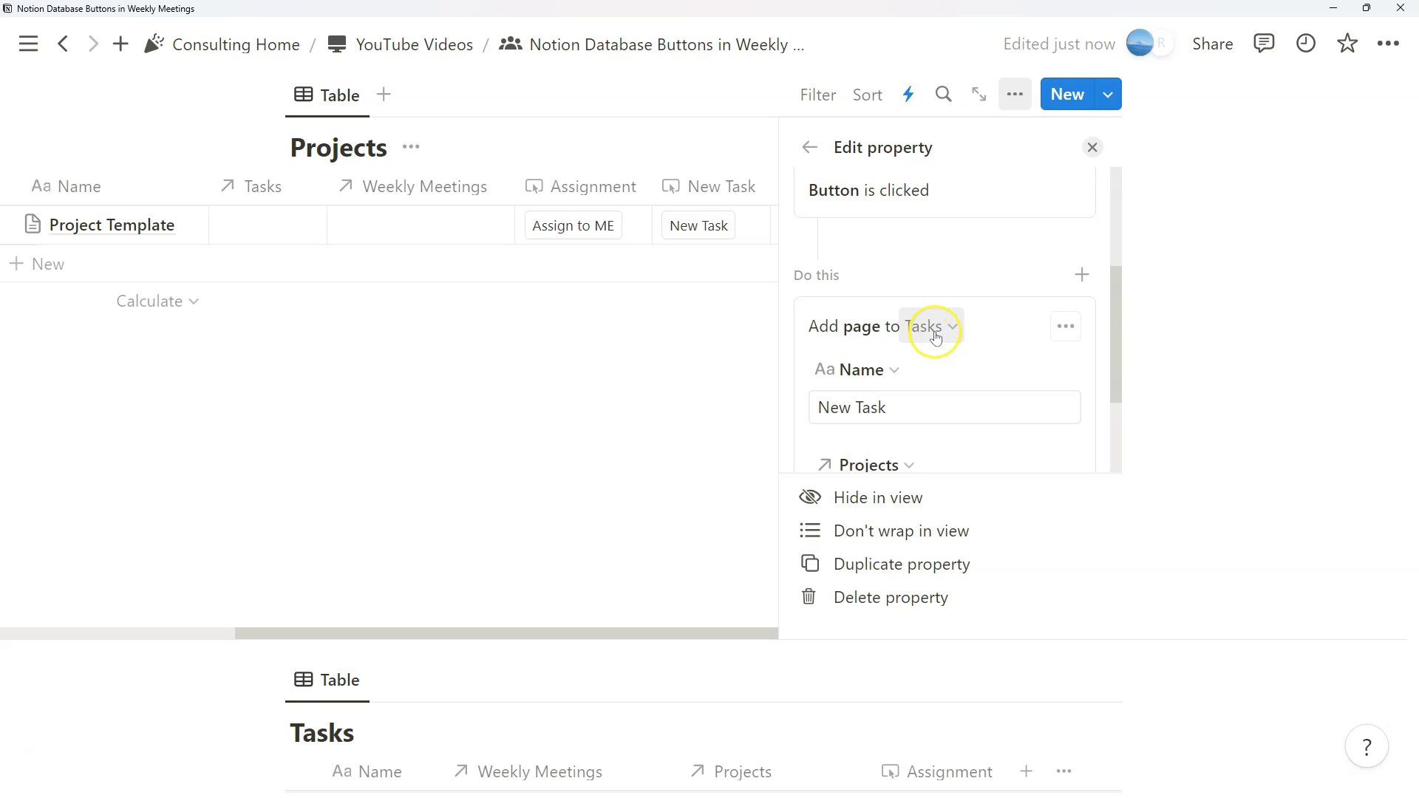
scroll(936, 337, "down", 2)
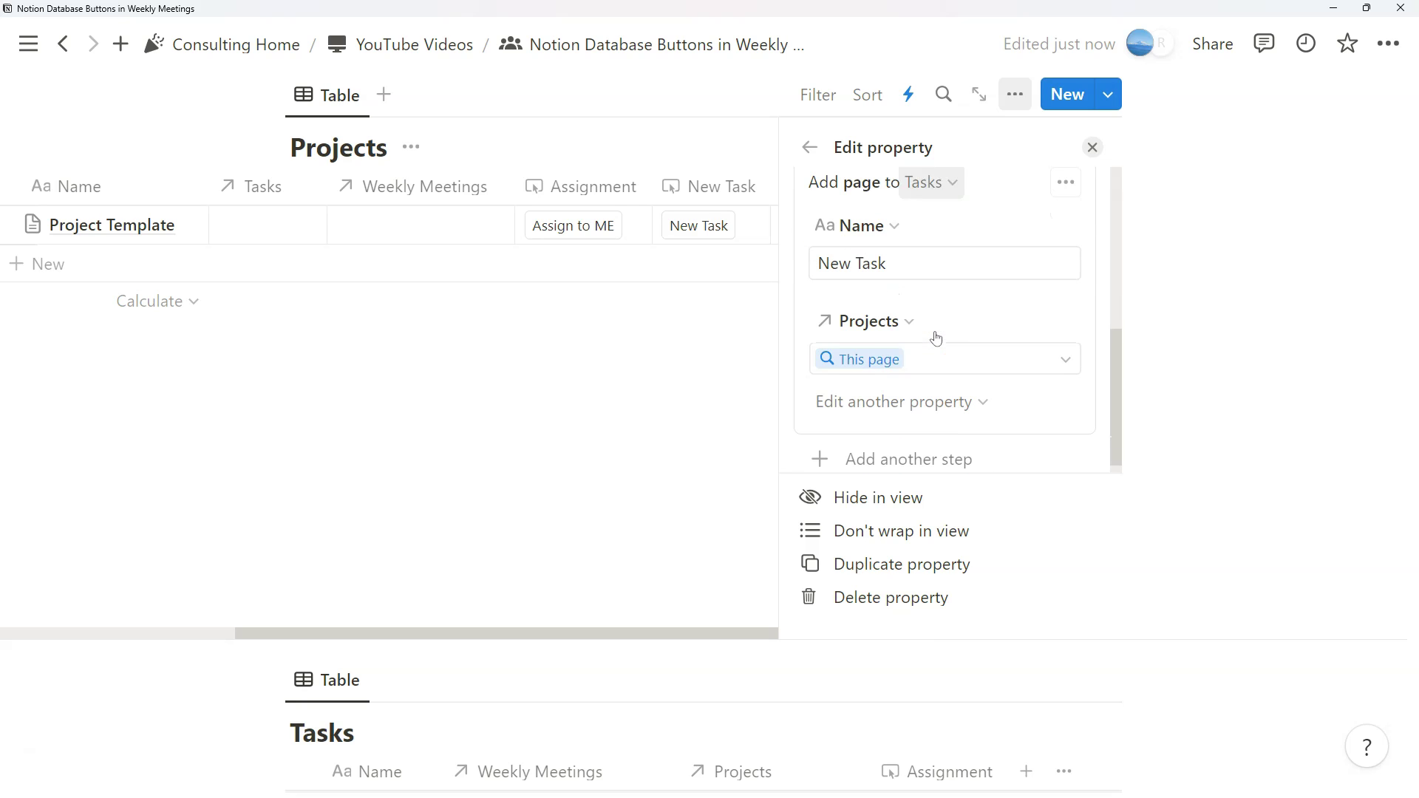
left_click(894, 352)
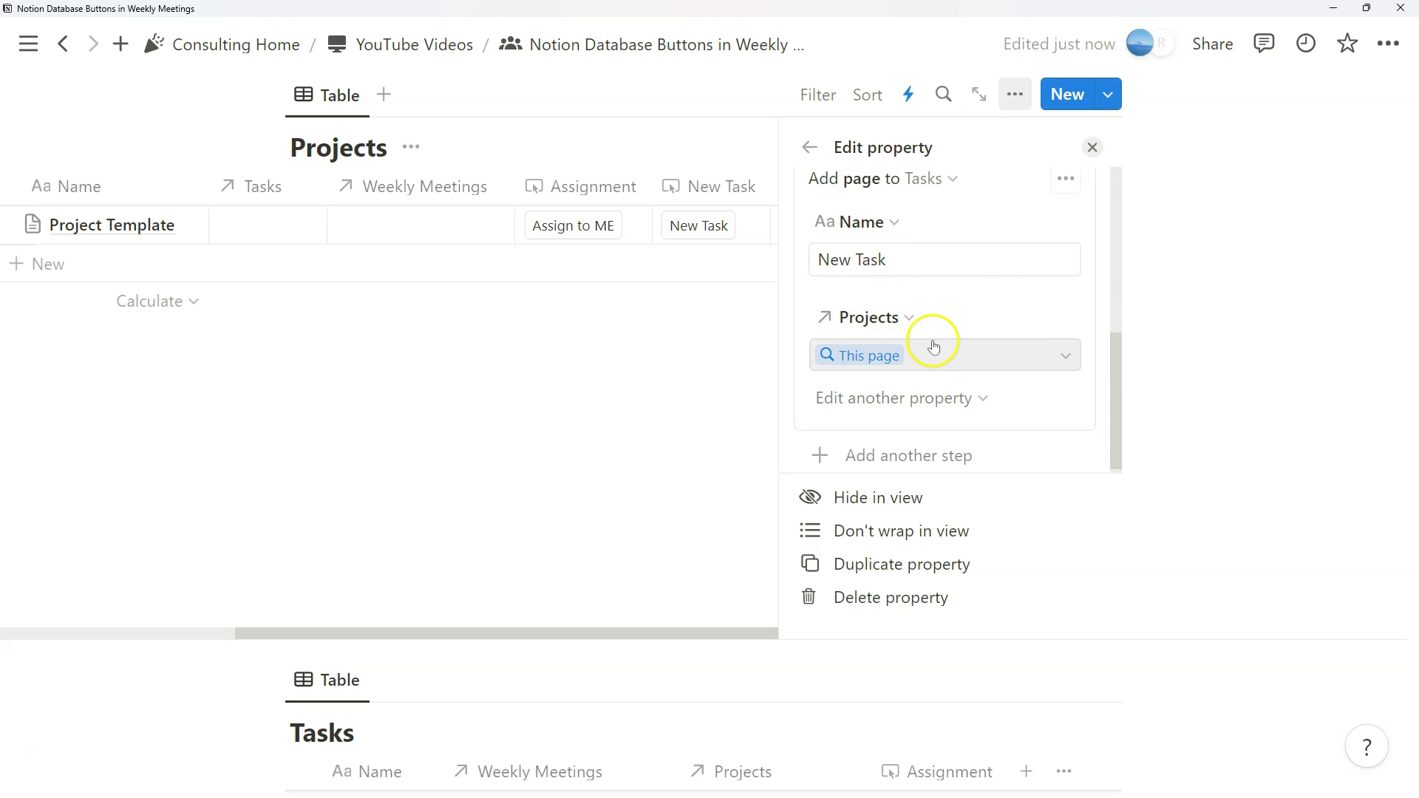
scroll(935, 369, "up", 1)
scroll(941, 399, "down", 1)
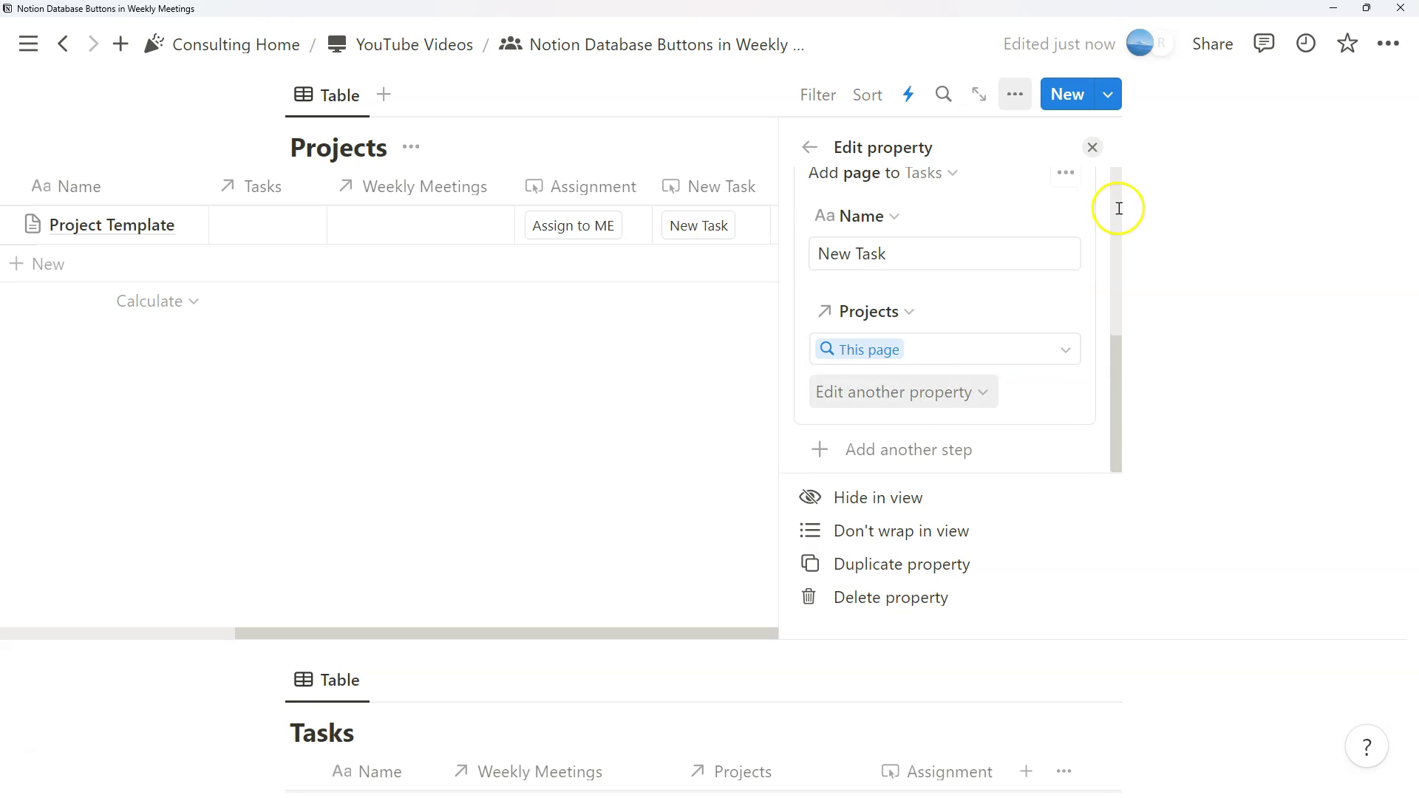
left_click(1096, 147)
scroll(924, 421, "up", 1)
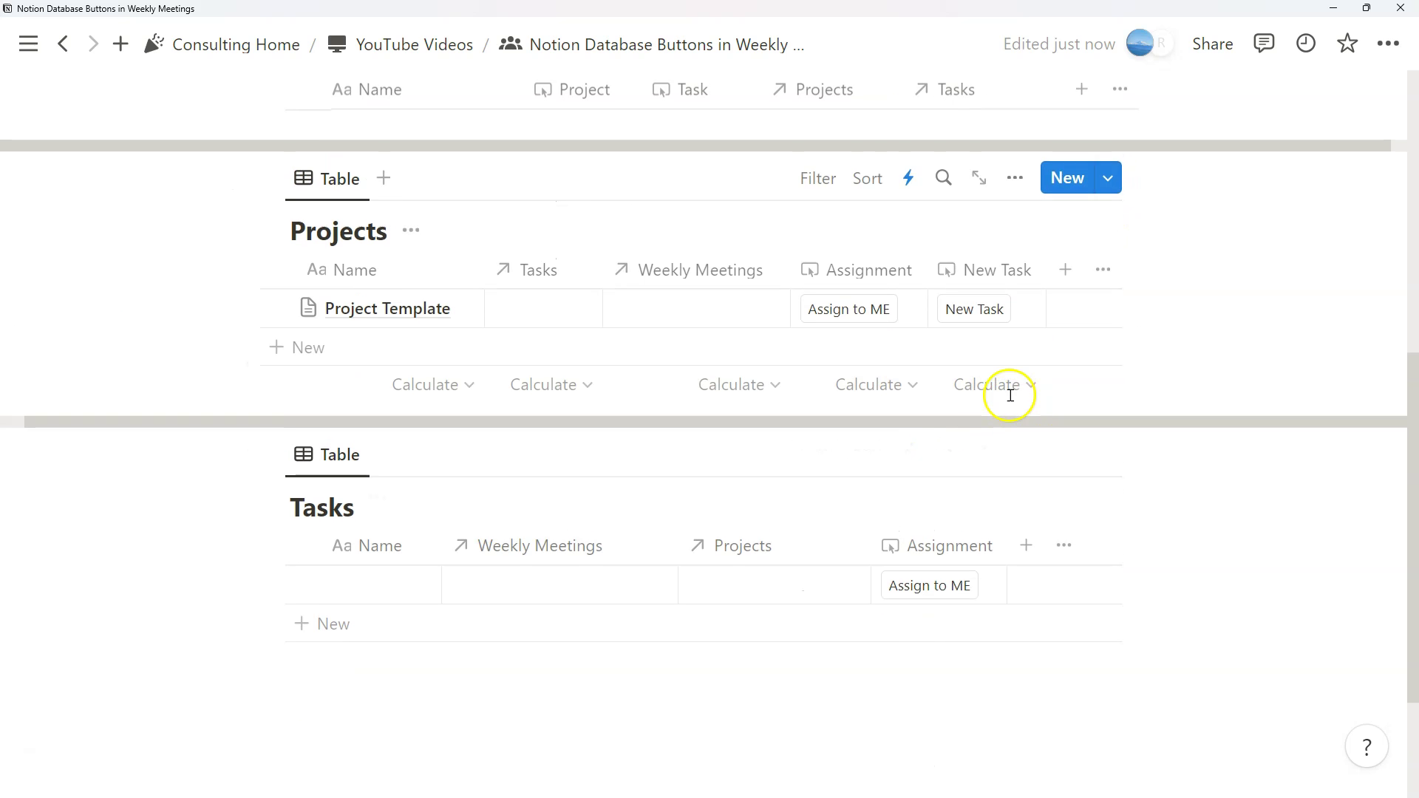
scroll(1010, 395, "up", 6)
Create a New Weekly Meeting page with a linked New Task, plus another task under its New Project.
left_click(433, 281)
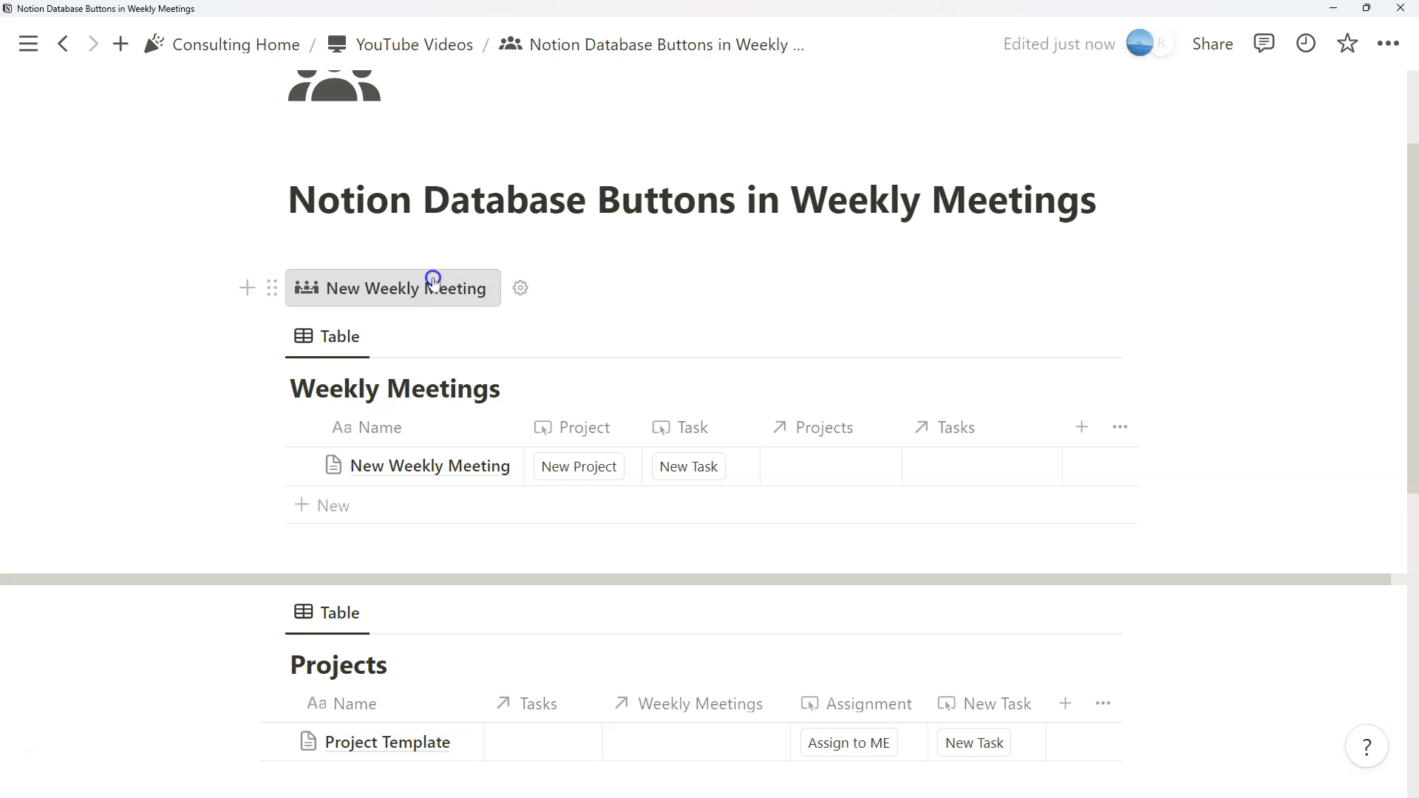
scroll(680, 320, "down", 1)
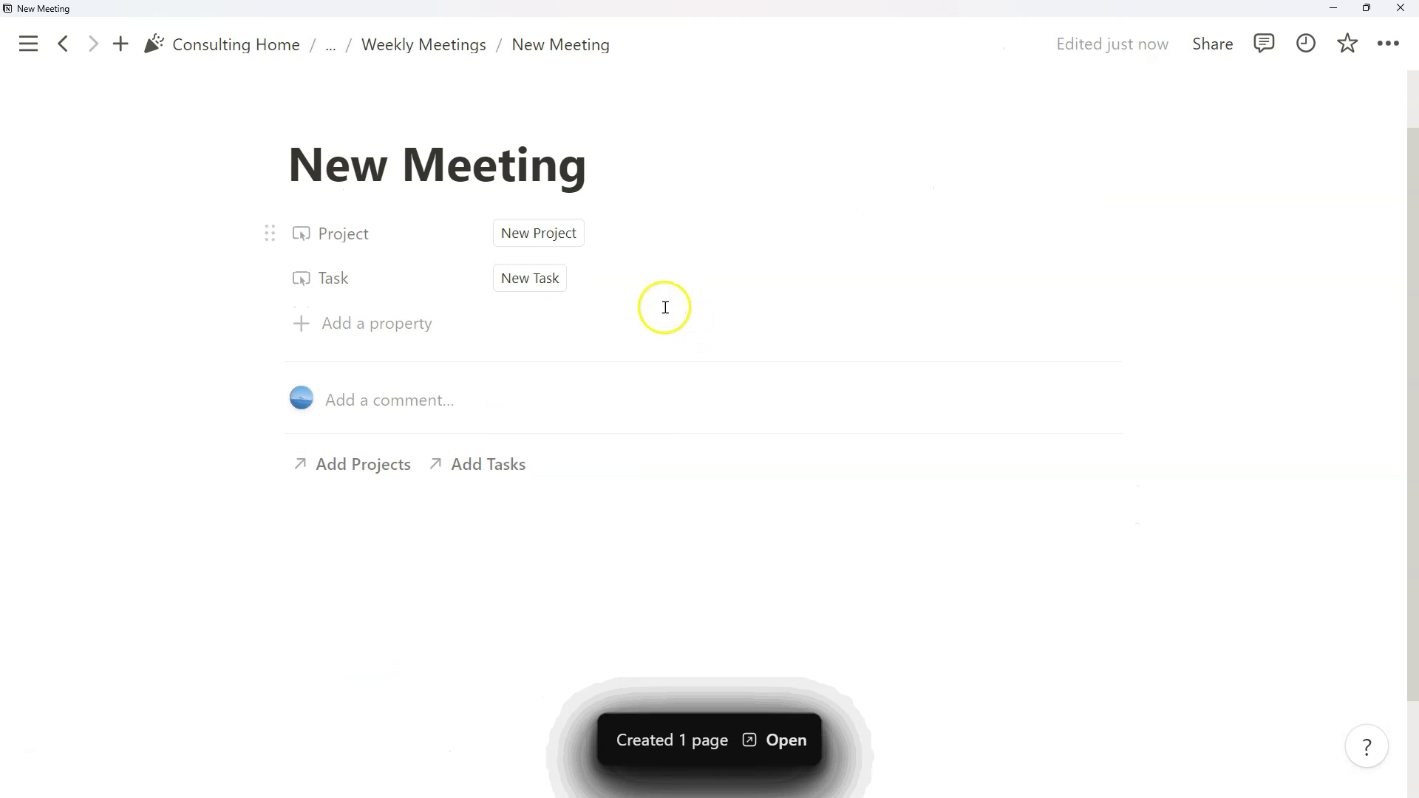
left_click(526, 286)
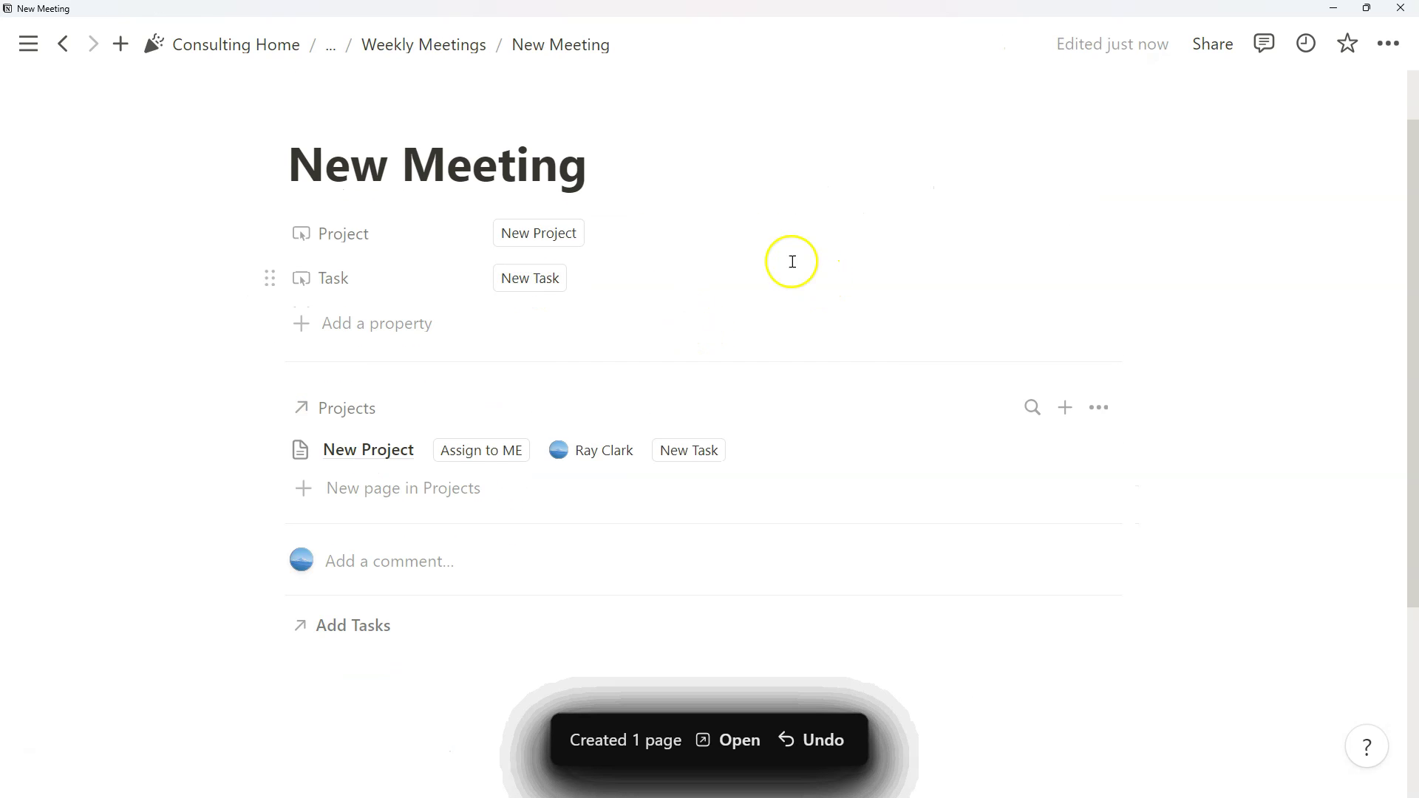
scroll(791, 260, "down", 2)
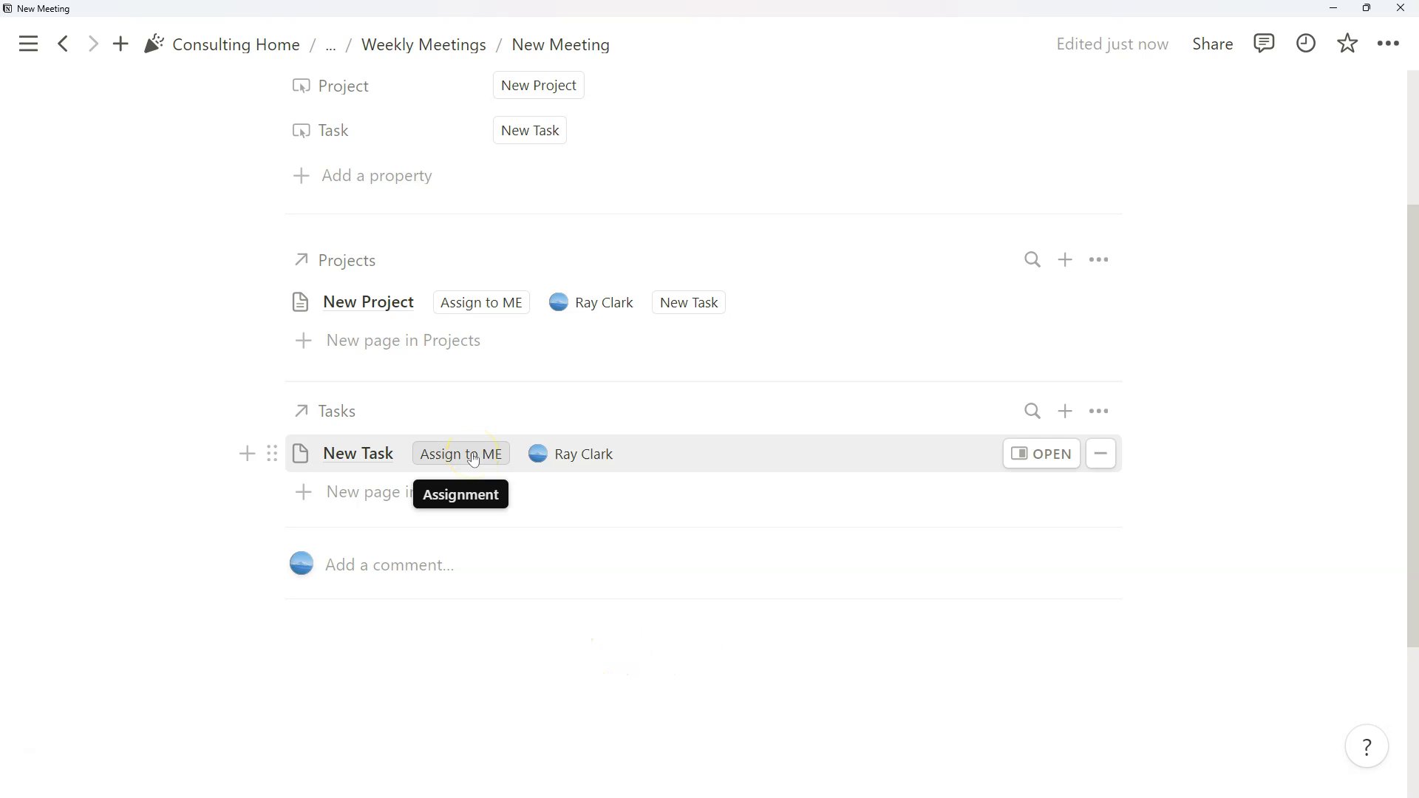
left_click(688, 308)
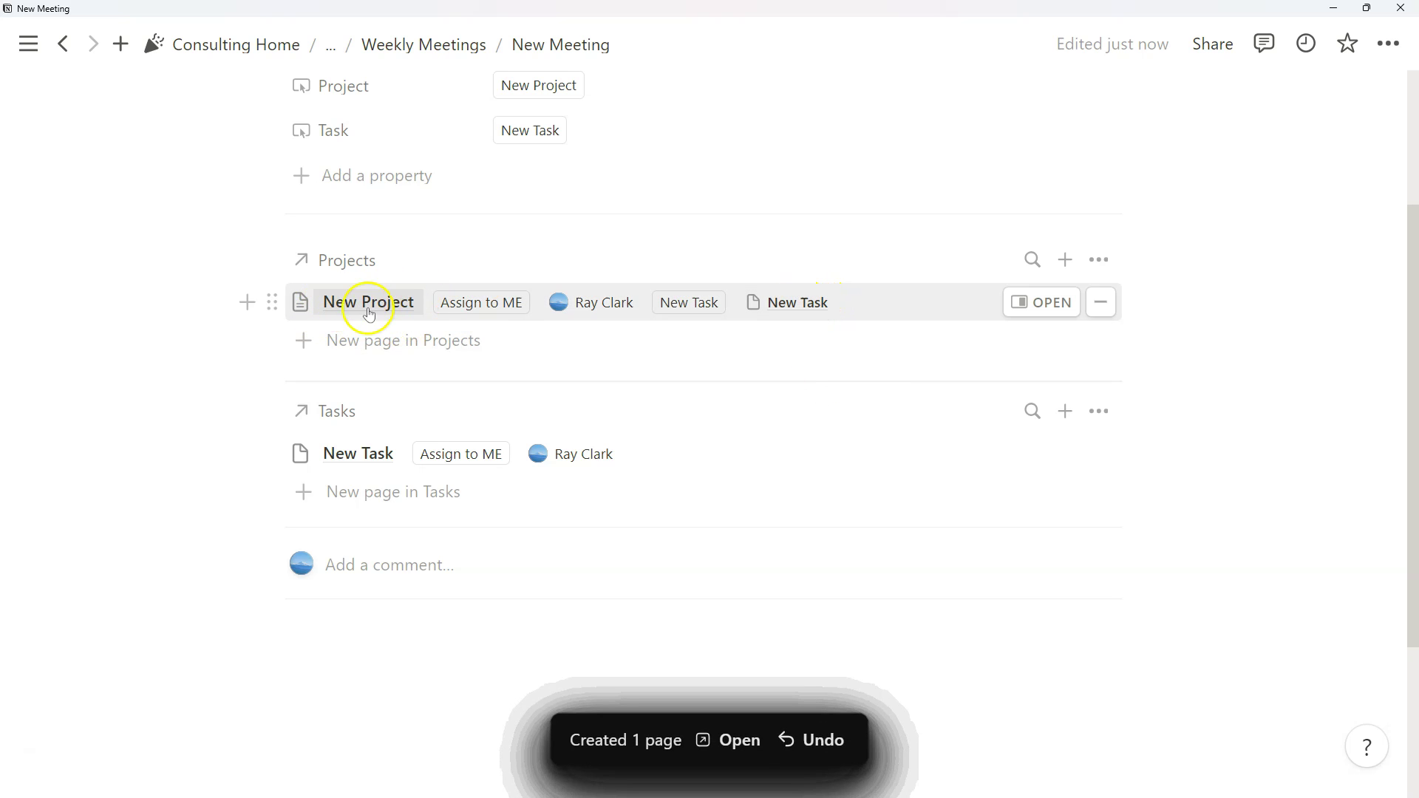
scroll(373, 304, "up", 2)
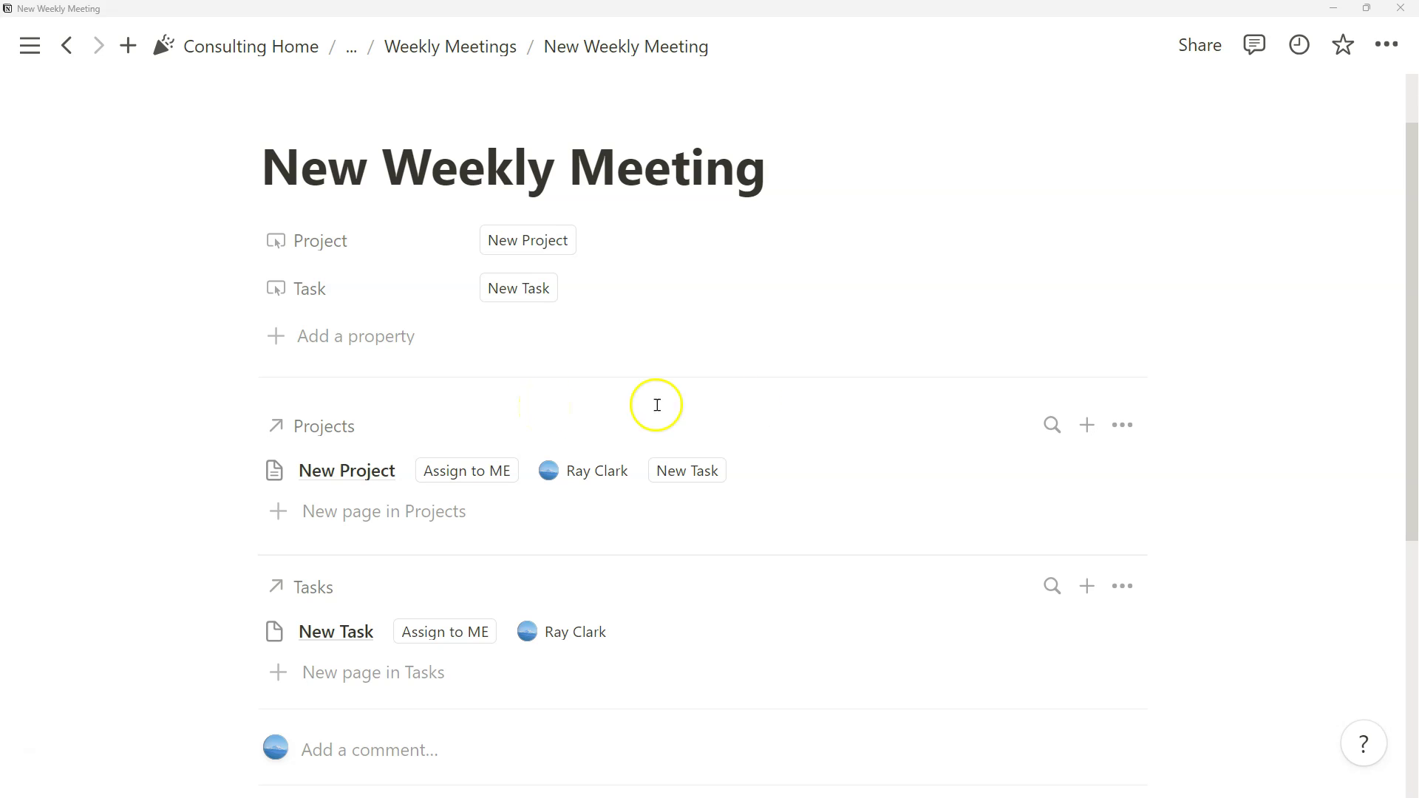
left_click(244, 426)
mouse_move(349, 482)
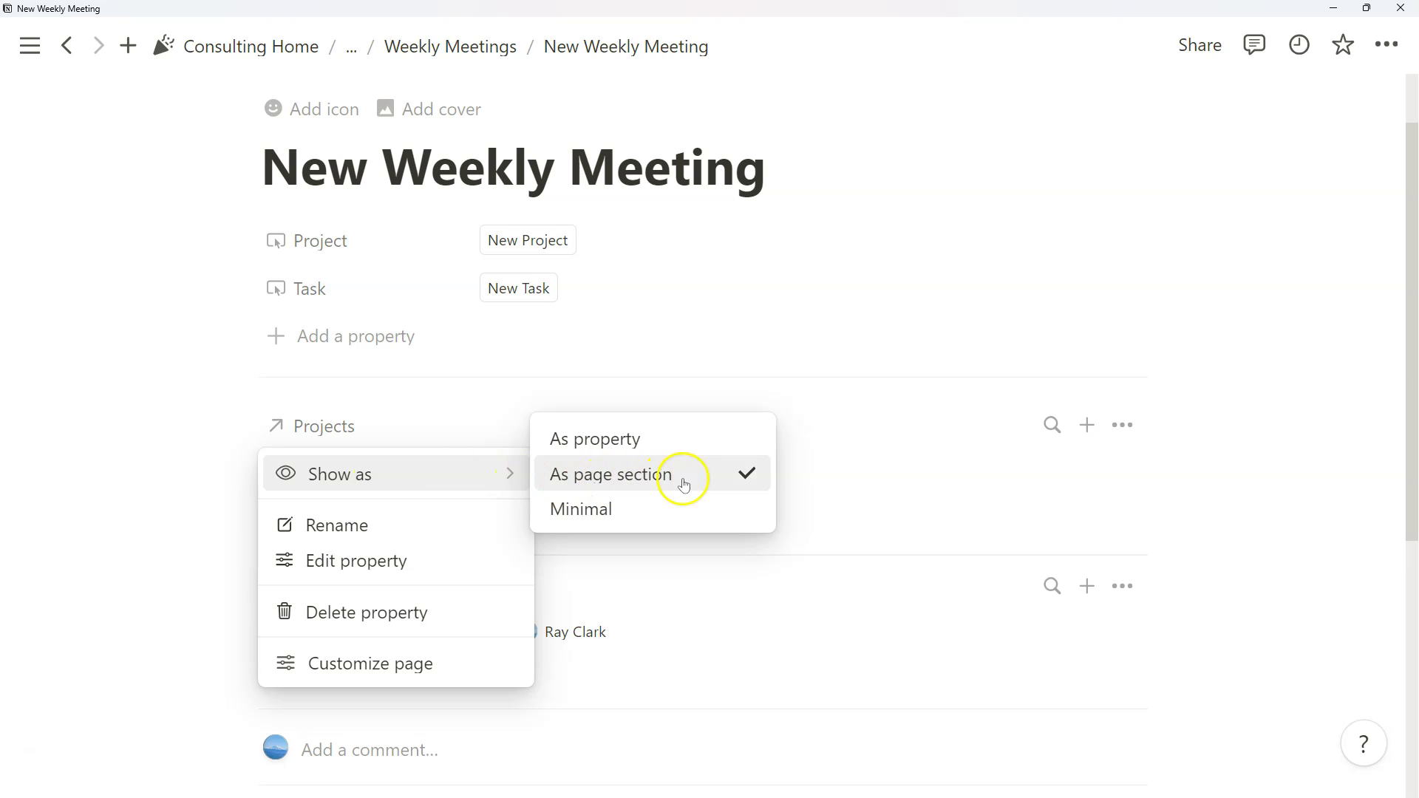
left_click(631, 440)
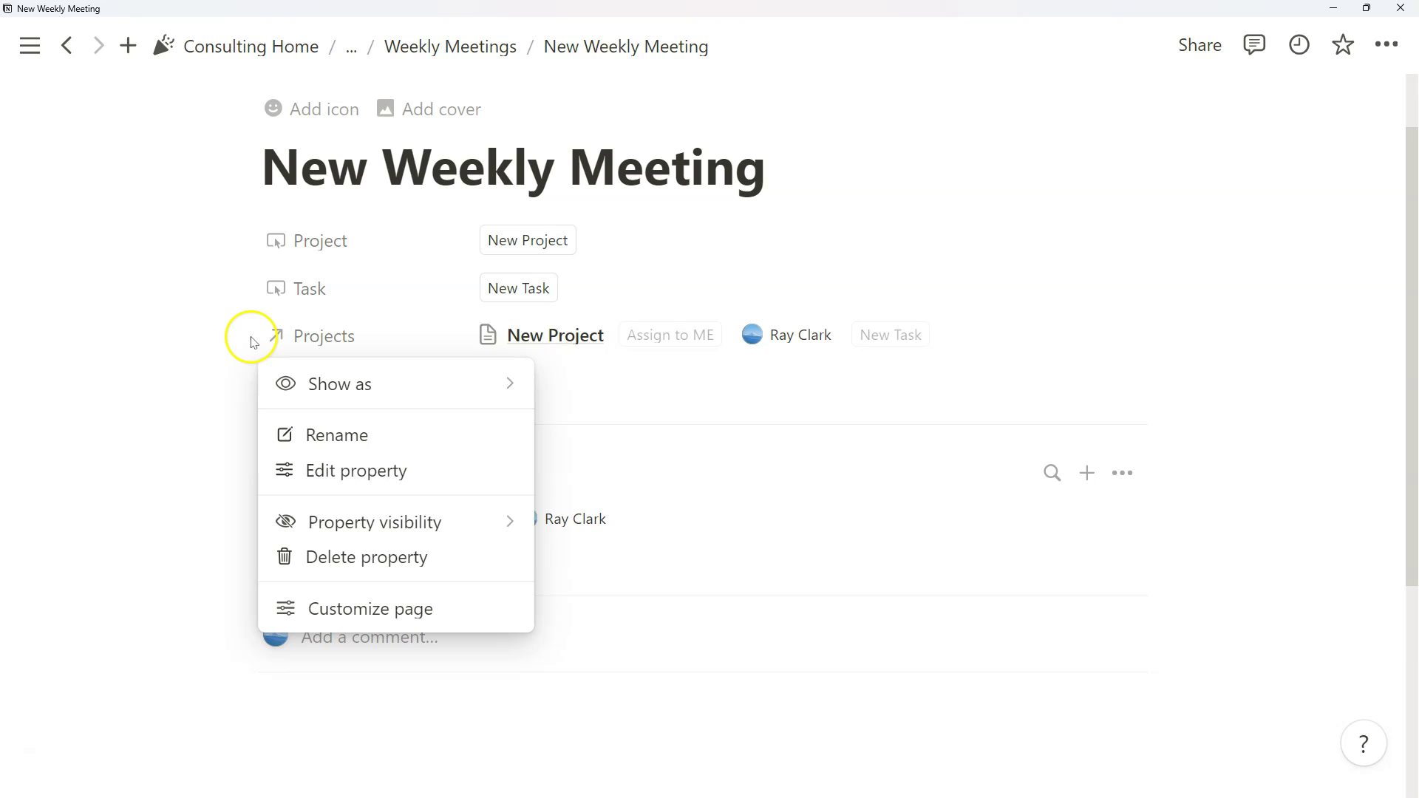
left_click(394, 471)
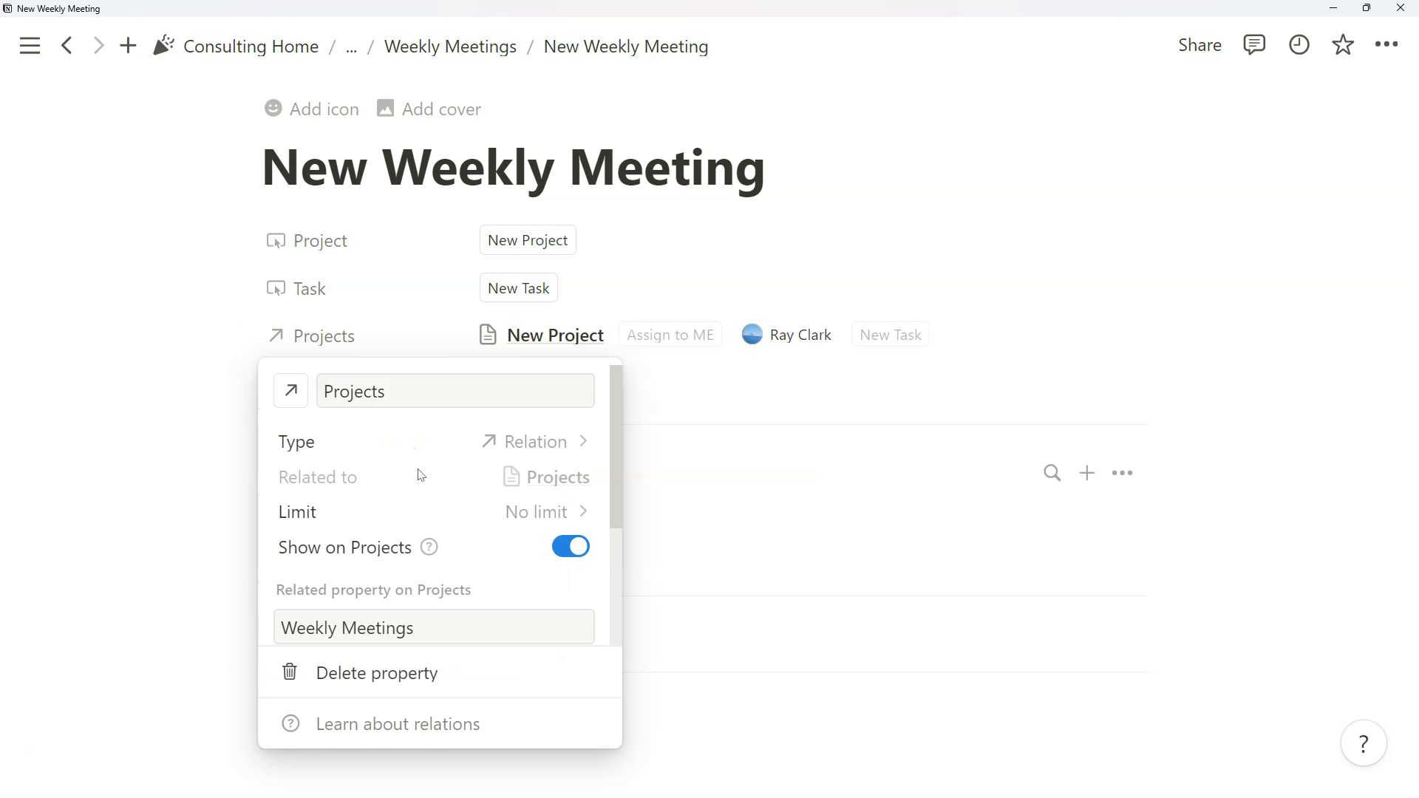
key("Escape")
mouse_move(332, 384)
left_click(586, 384)
scroll(592, 386, "down", 1)
left_click(1133, 351)
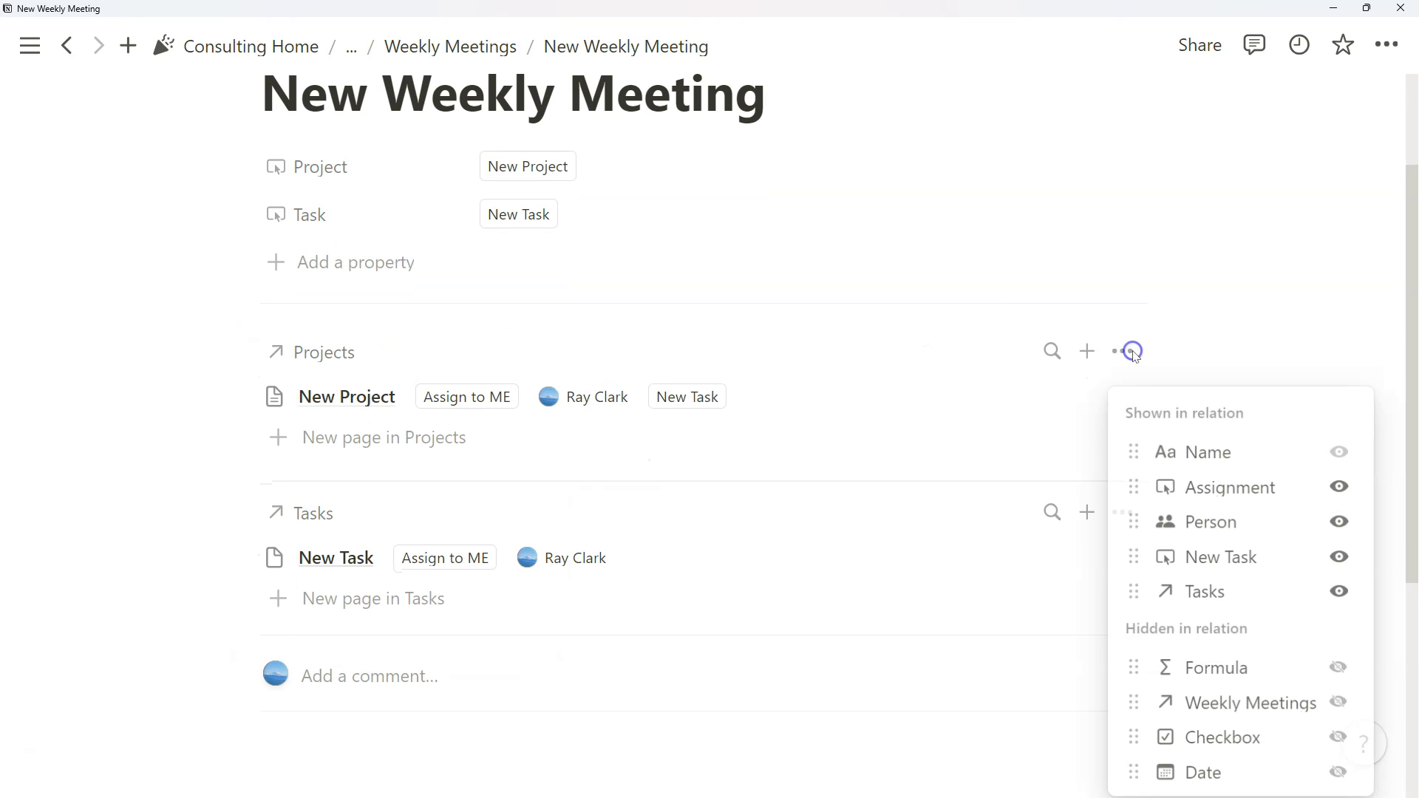
left_click(1338, 496)
left_click(1339, 634)
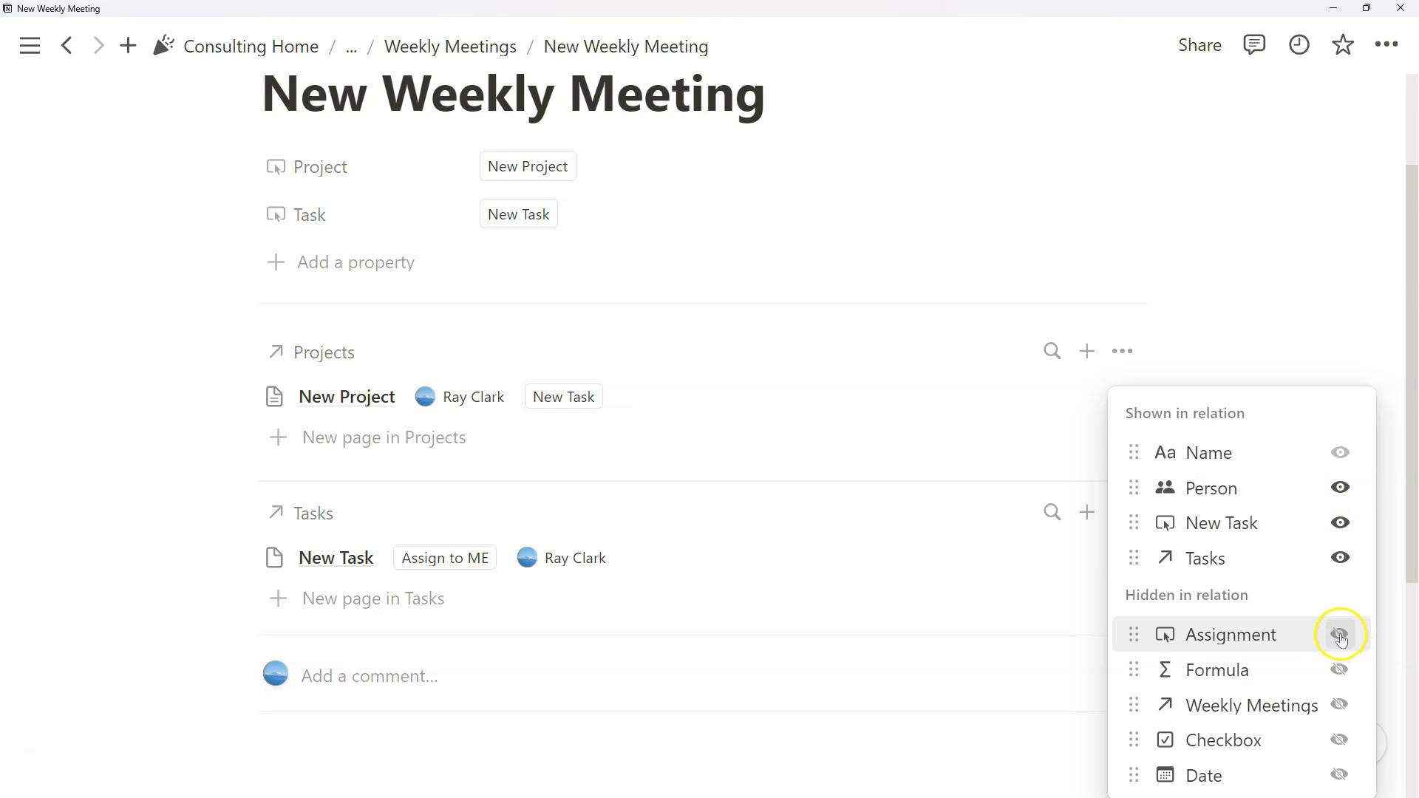
left_click(1336, 487)
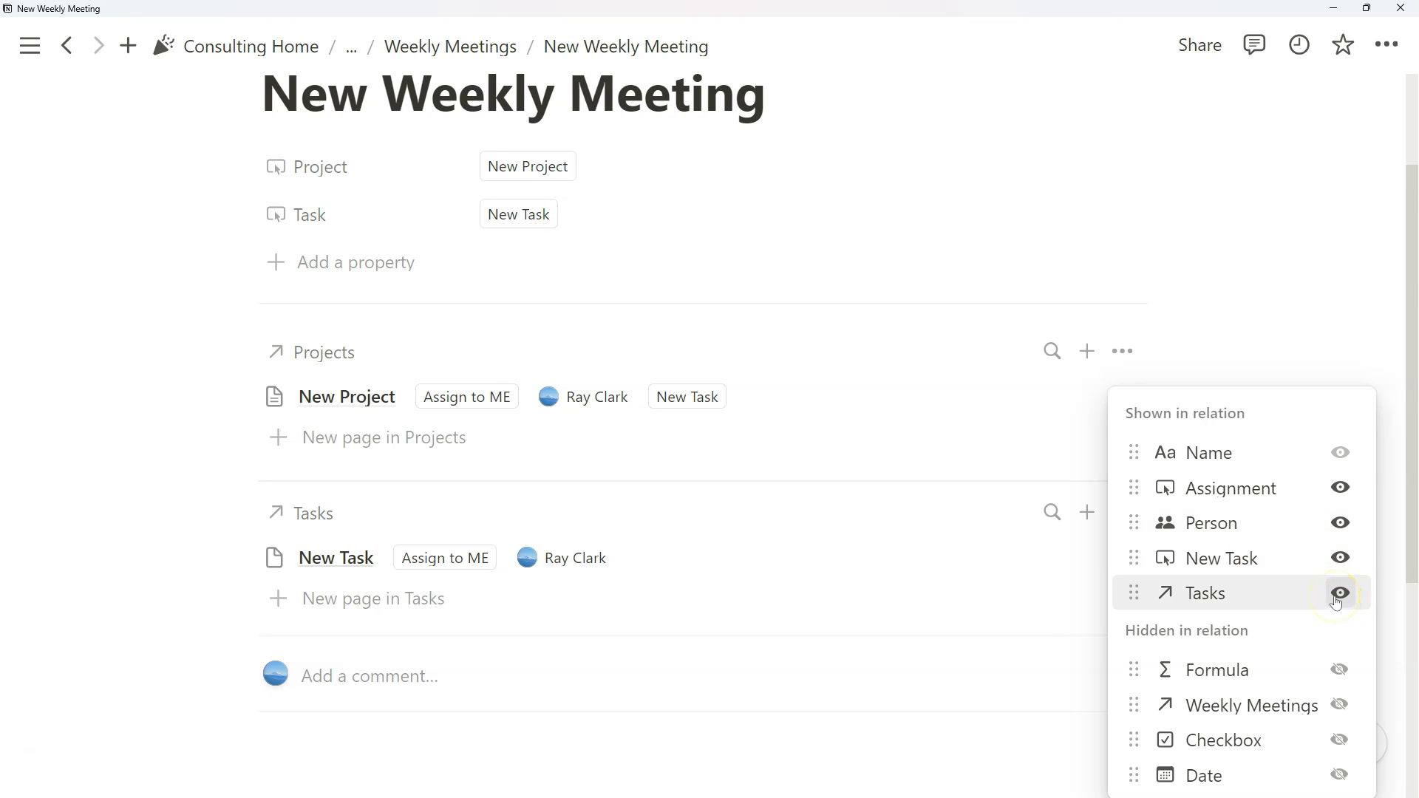
left_click(1128, 512)
left_click(1127, 512)
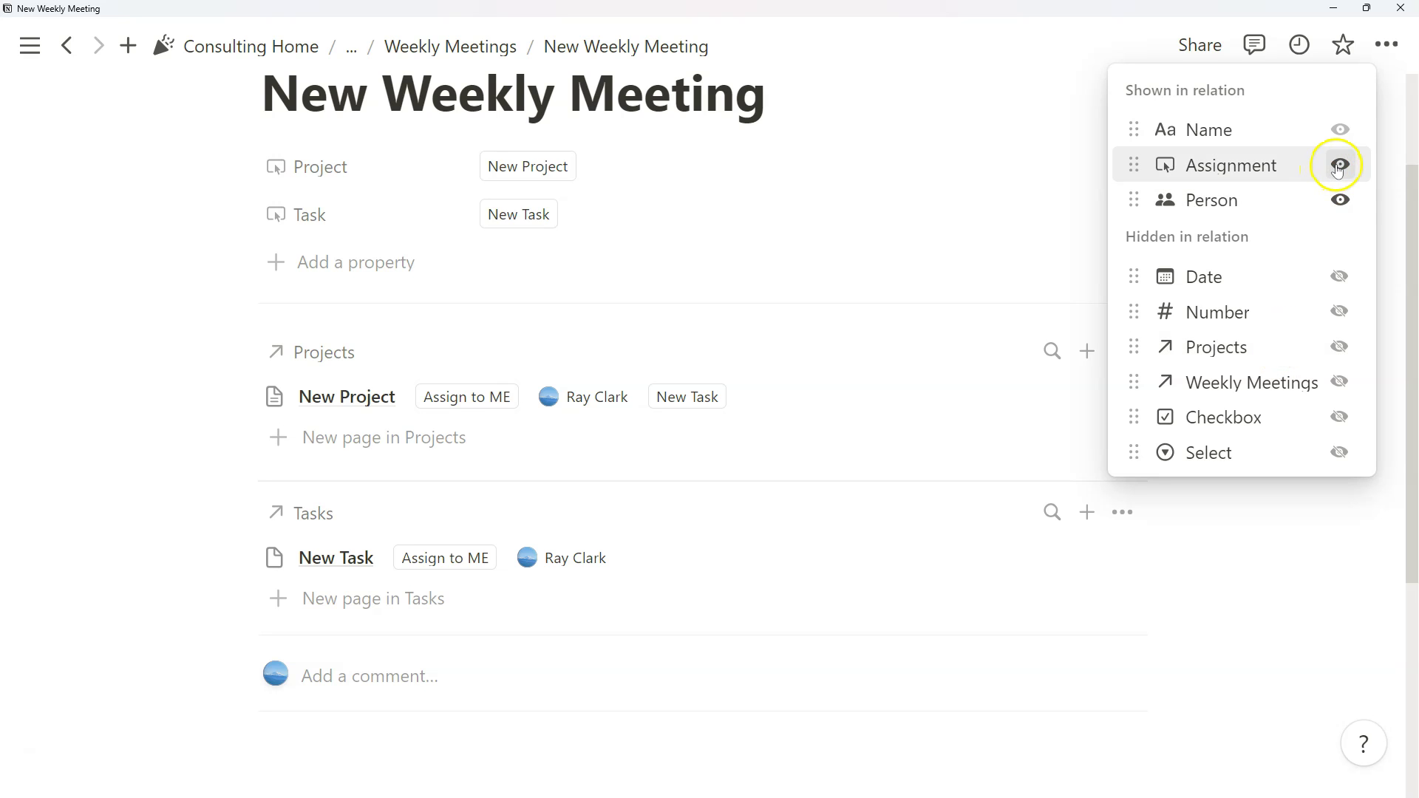
left_click(380, 507)
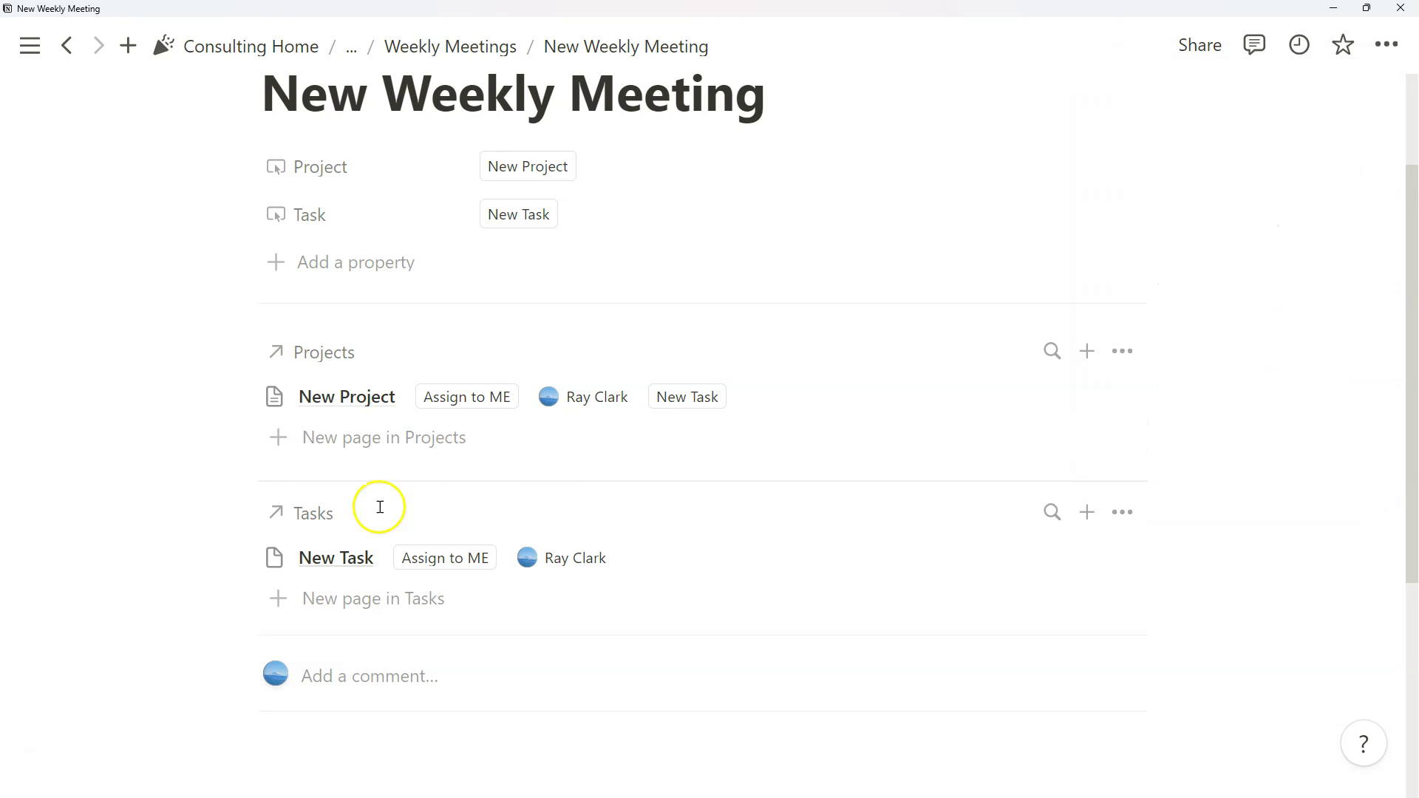
scroll(280, 511, "up", 2)
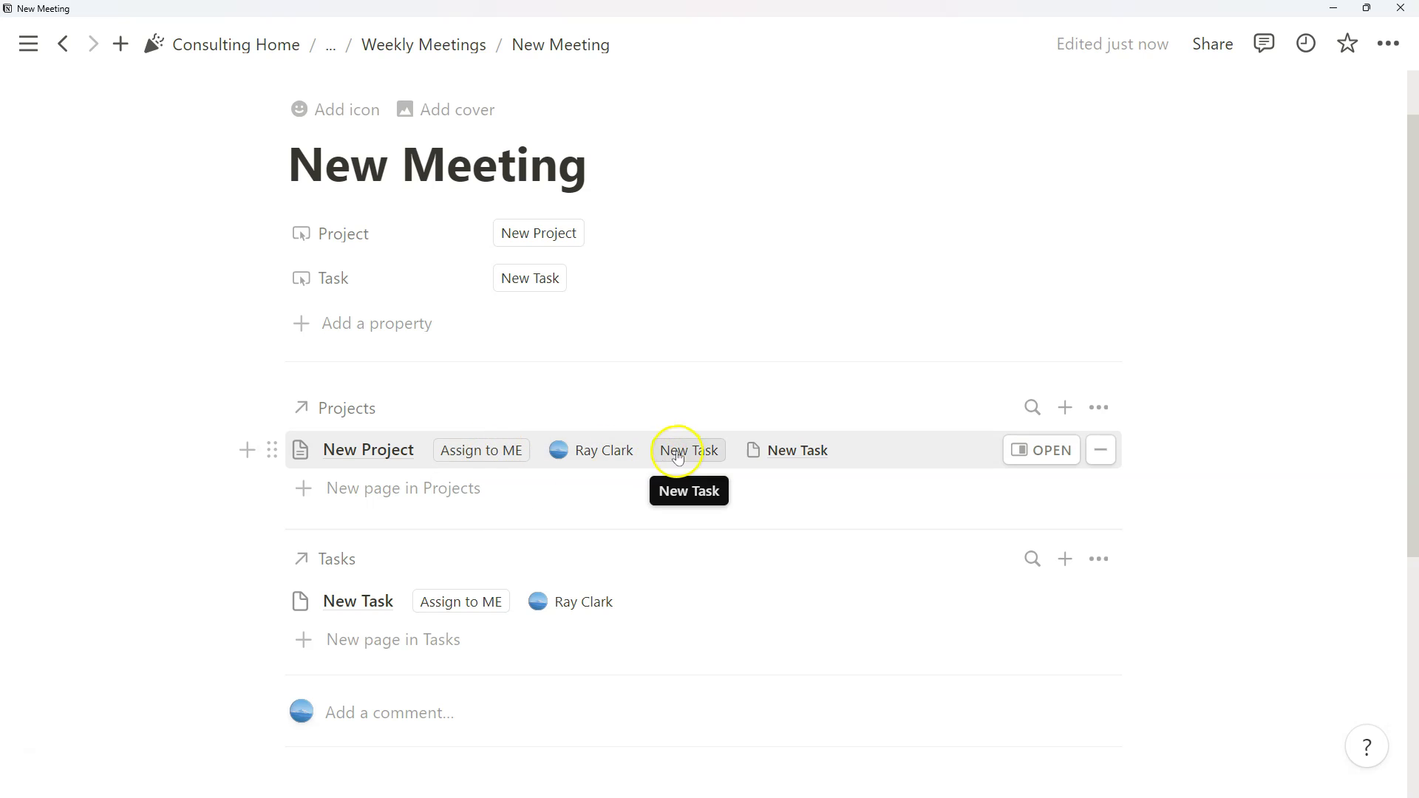
Use New Project's New Task button on the meeting page to create its second task.
left_click(702, 452)
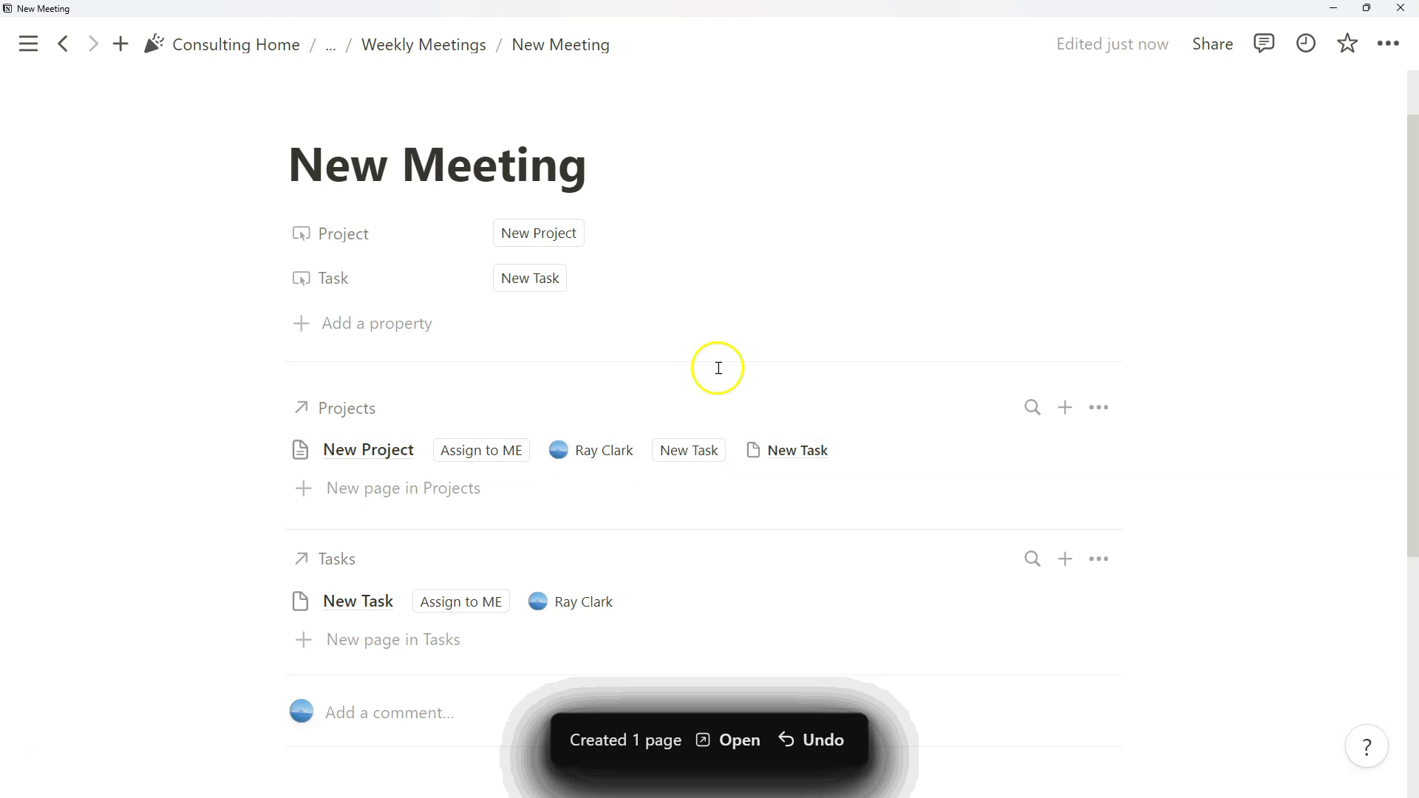